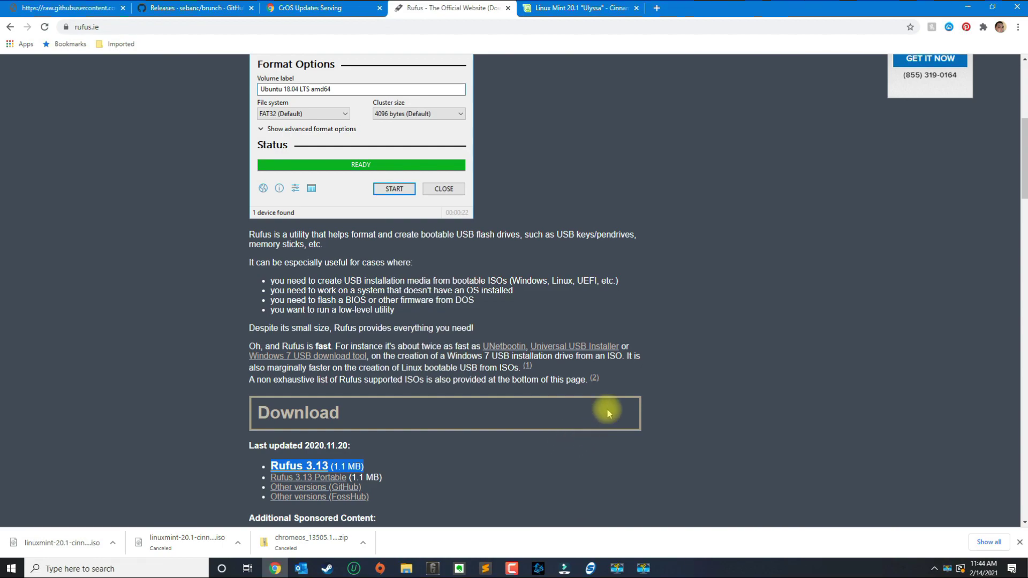
# - Open Downloads in File Explorer and pick out the Linux Mint ISO and rufus-3.13.exe
pyautogui.click(406, 568)
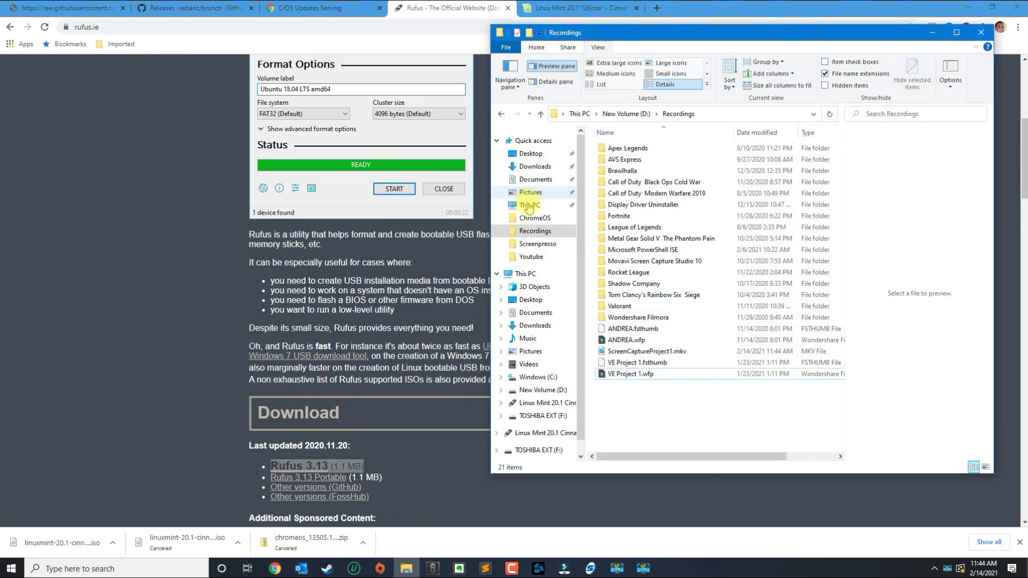
pyautogui.click(535, 325)
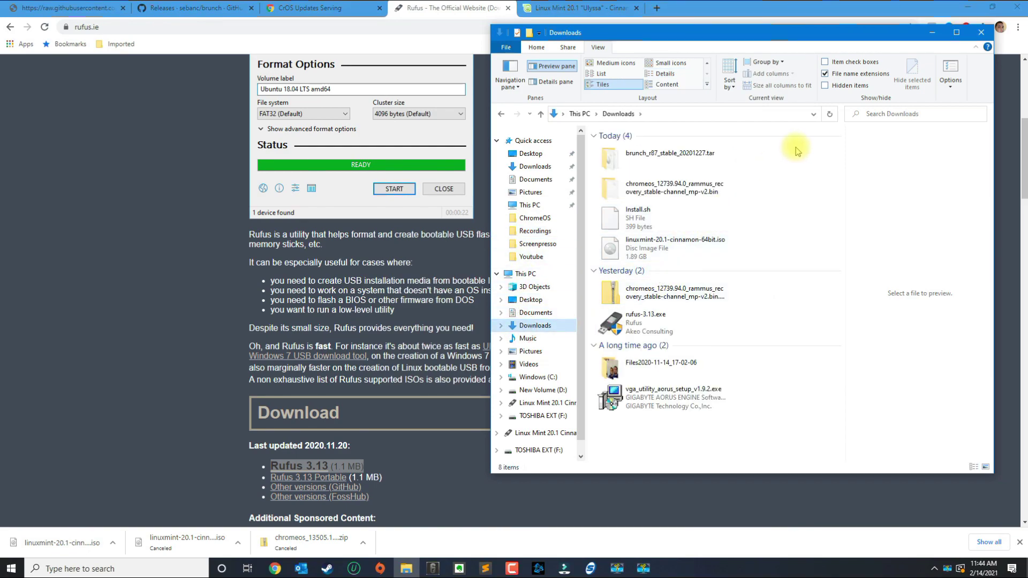
pyautogui.moveTo(796, 147); pyautogui.dragTo(627, 321)
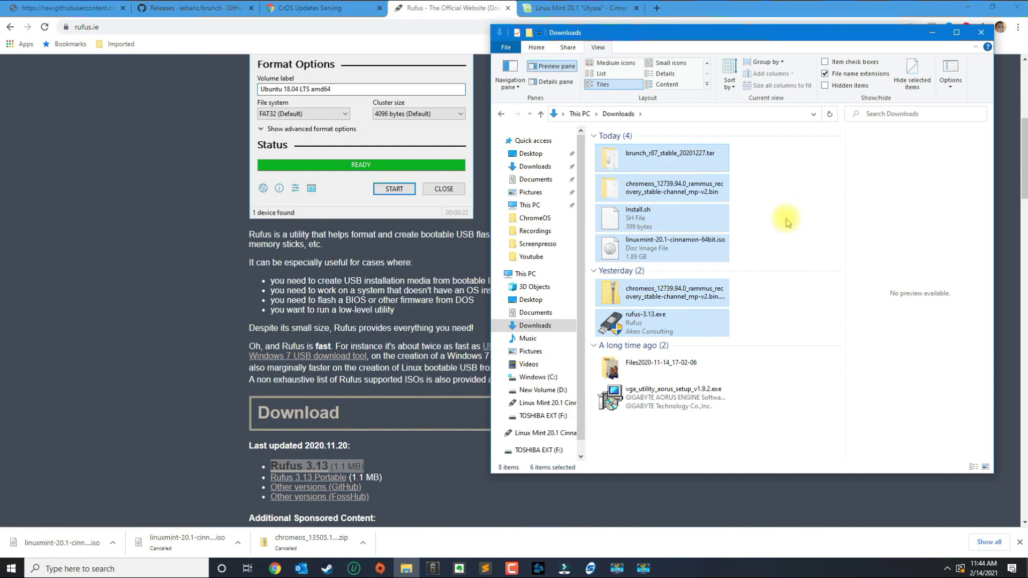
pyautogui.click(632, 261)
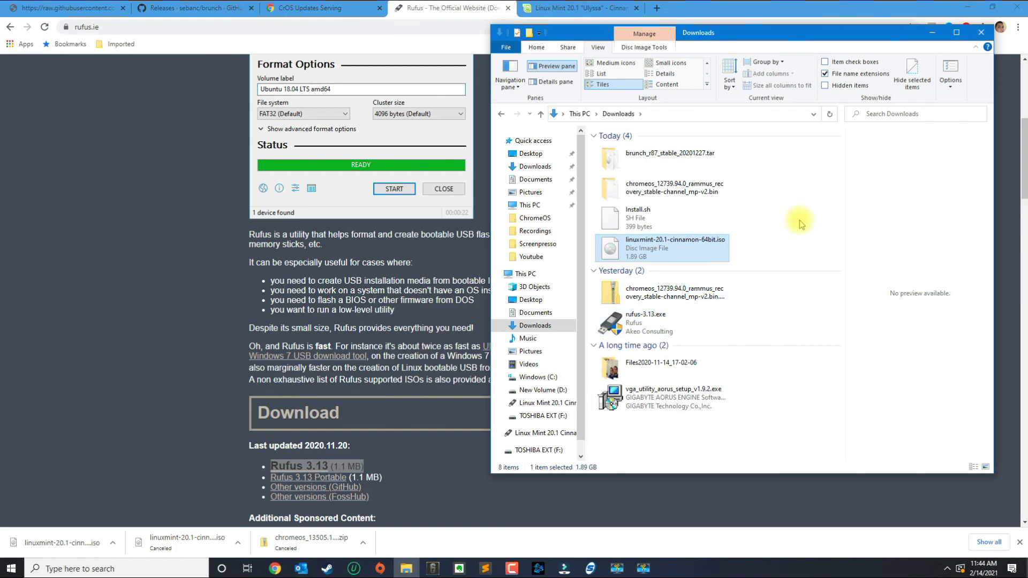
pyautogui.click(667, 330)
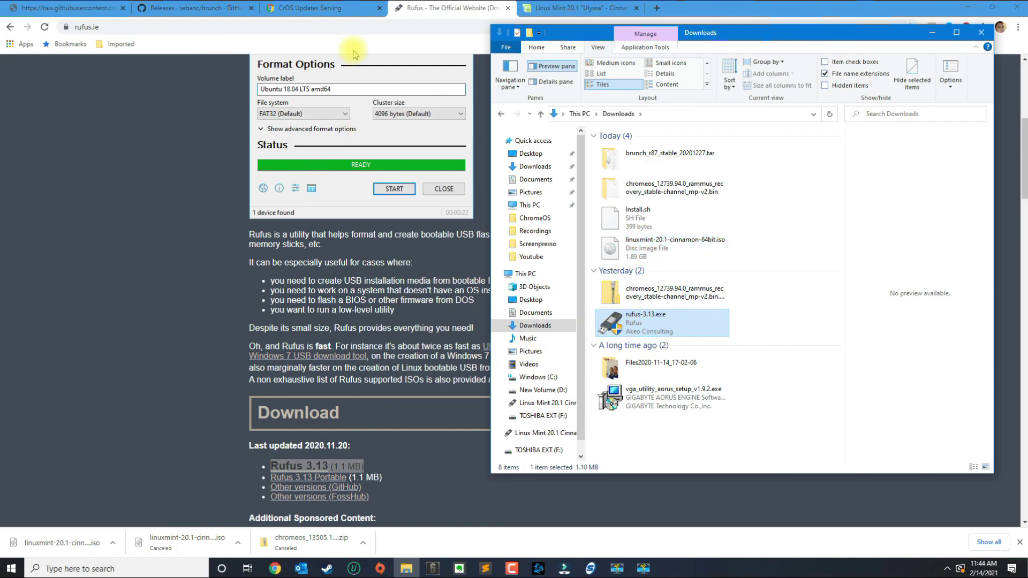
# - Check the Rufus and Linux Mint 20.1 'Ulyssa' pages in the browser, then return to Downloads
pyautogui.click(430, 13)
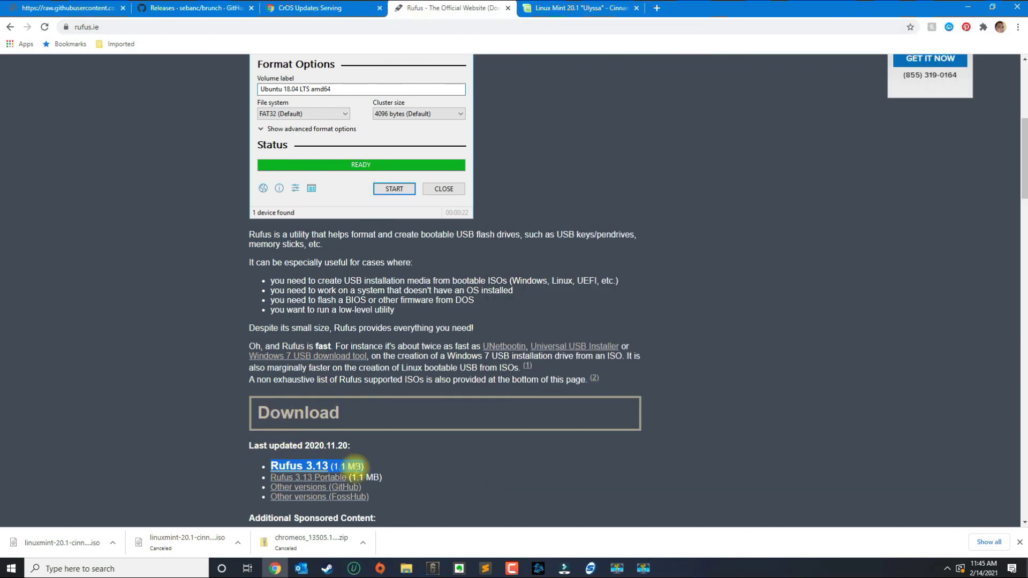
pyautogui.click(572, 11)
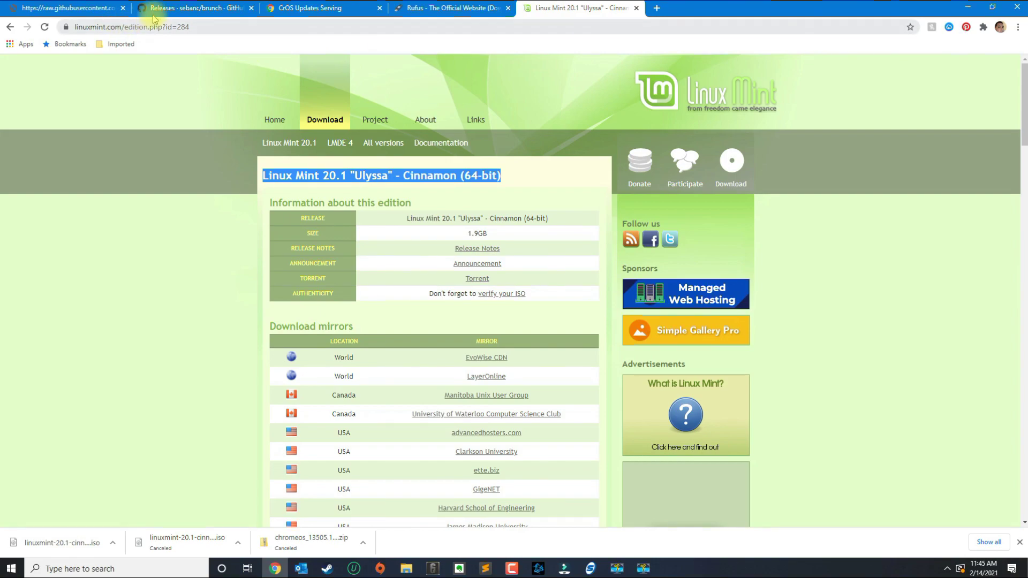
pyautogui.click(259, 27)
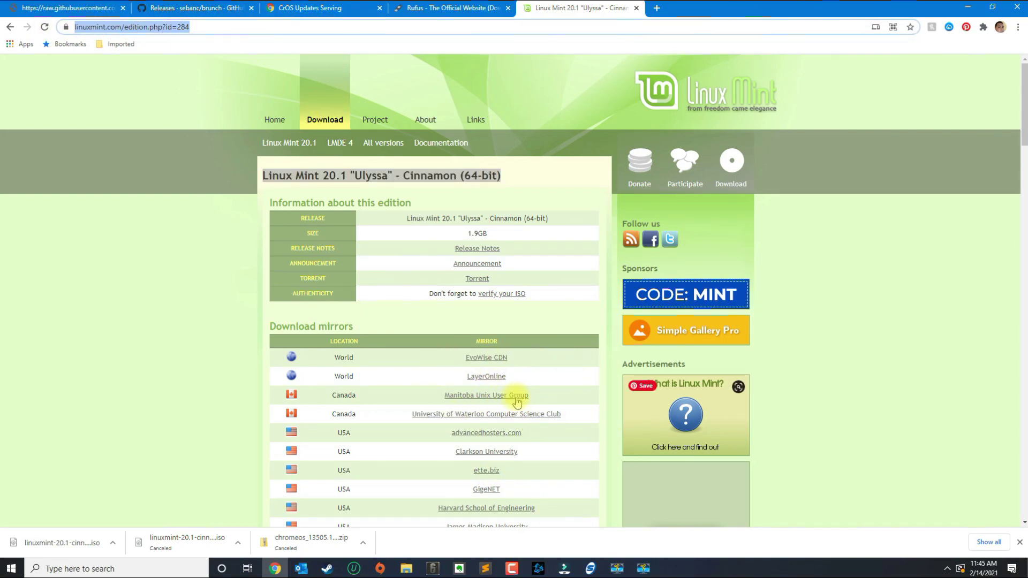
pyautogui.click(407, 570)
pyautogui.click(843, 344)
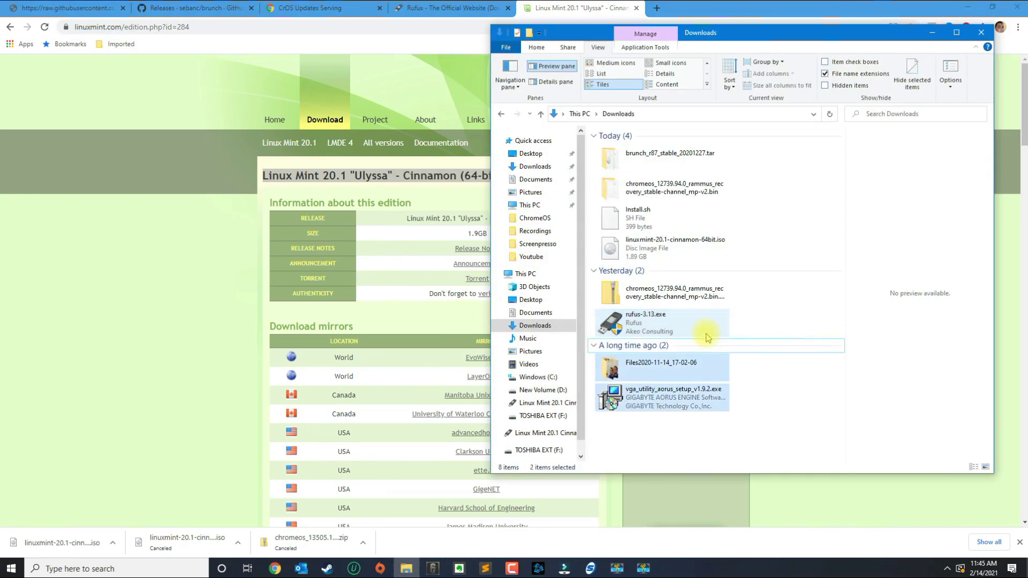
# - Launch Rufus, keep USB drive E: as target, and choose the Linux Mint 20.1 ISO
pyautogui.click(695, 332)
pyautogui.doubleClick(692, 329)
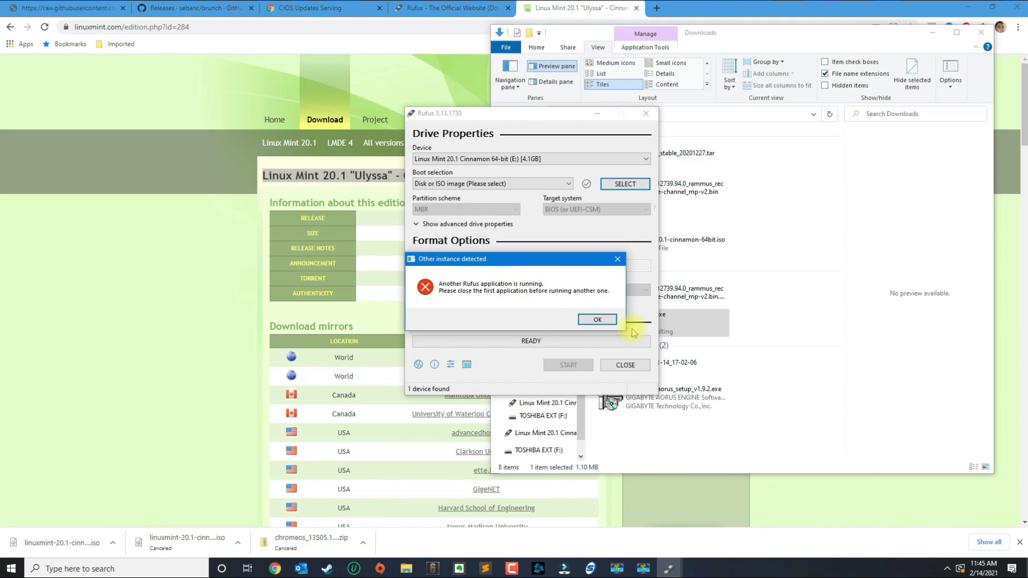
pyautogui.click(592, 319)
pyautogui.click(455, 138)
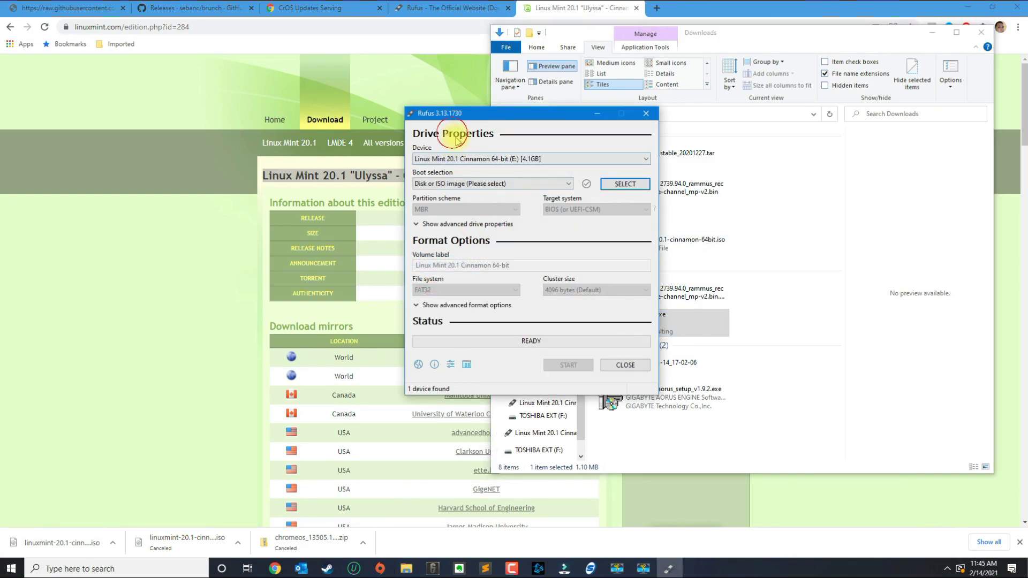
pyautogui.click(524, 161)
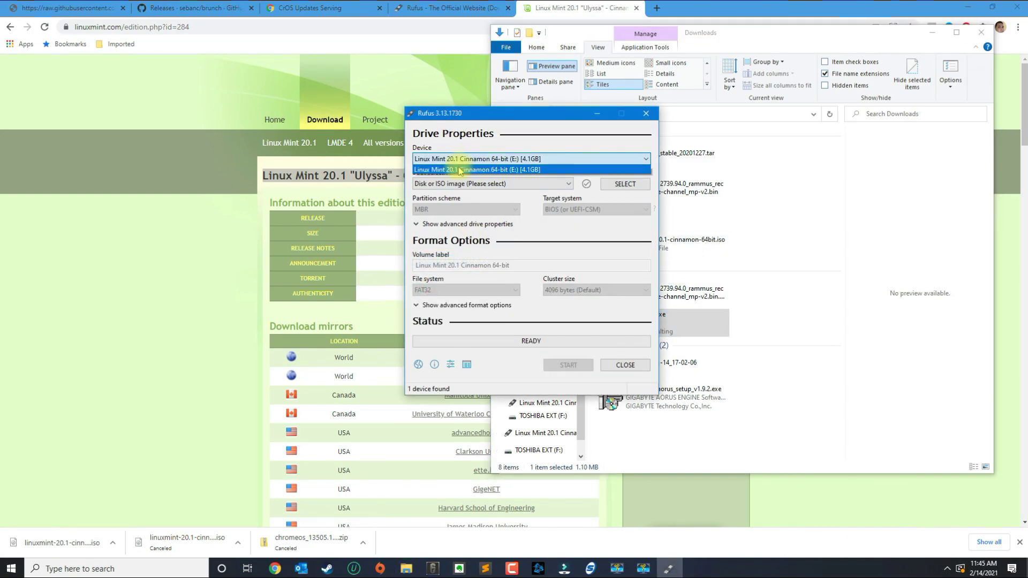
pyautogui.click(494, 169)
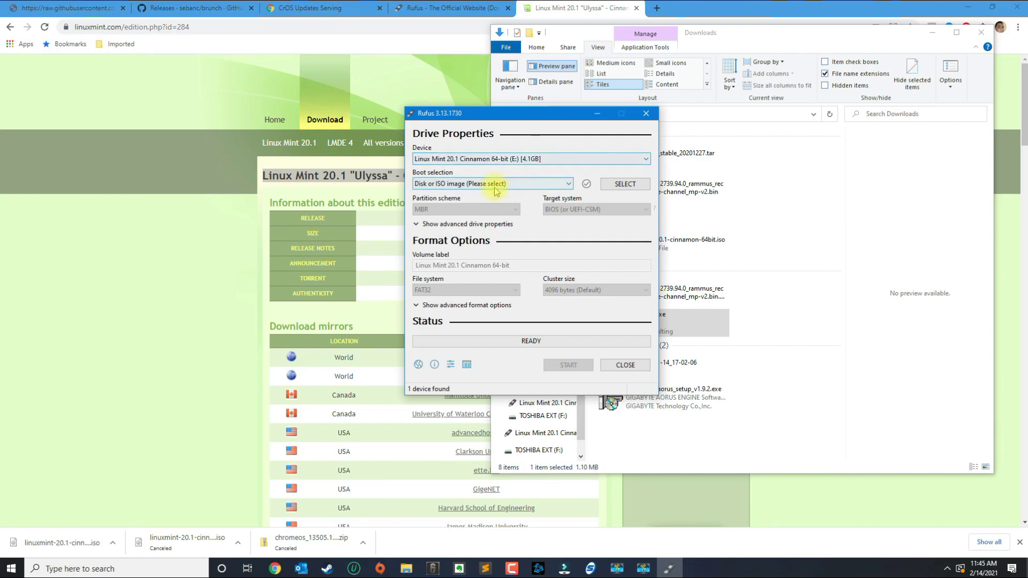
pyautogui.click(635, 185)
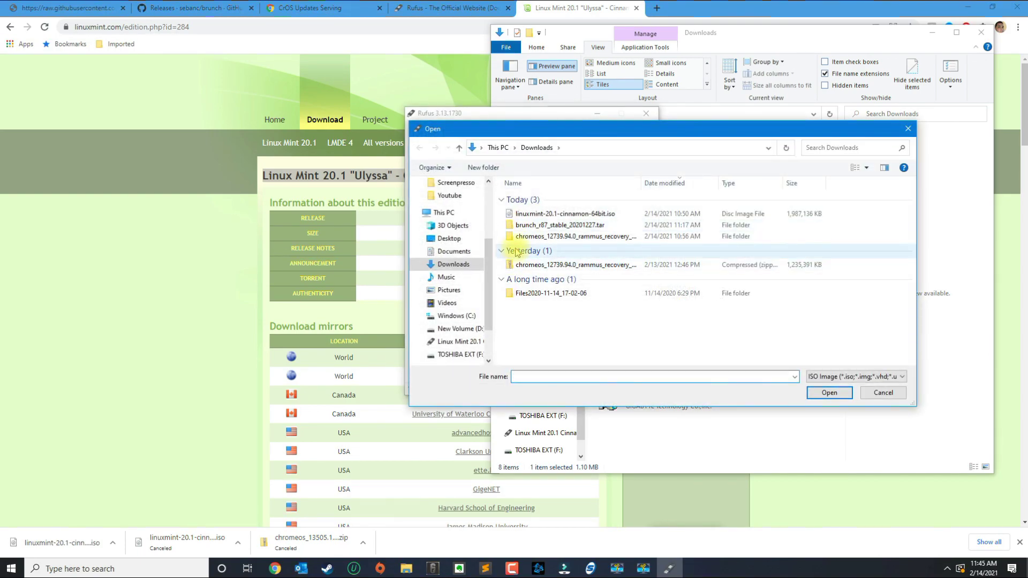
pyautogui.doubleClick(511, 214)
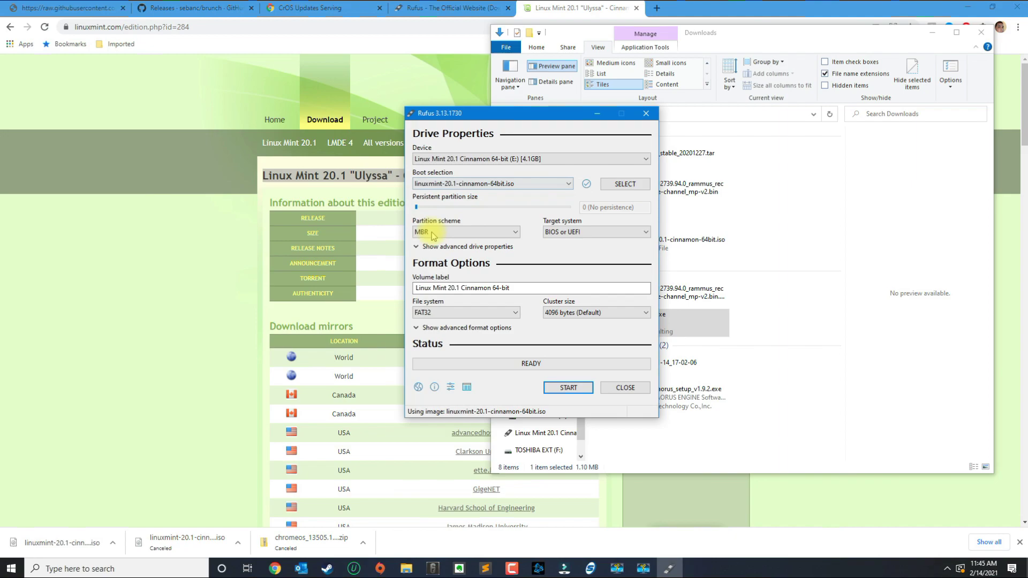
# - Start writing in ISO image mode, allowing the Syslinux download and data erase, then minimize Rufus
pyautogui.click(555, 288)
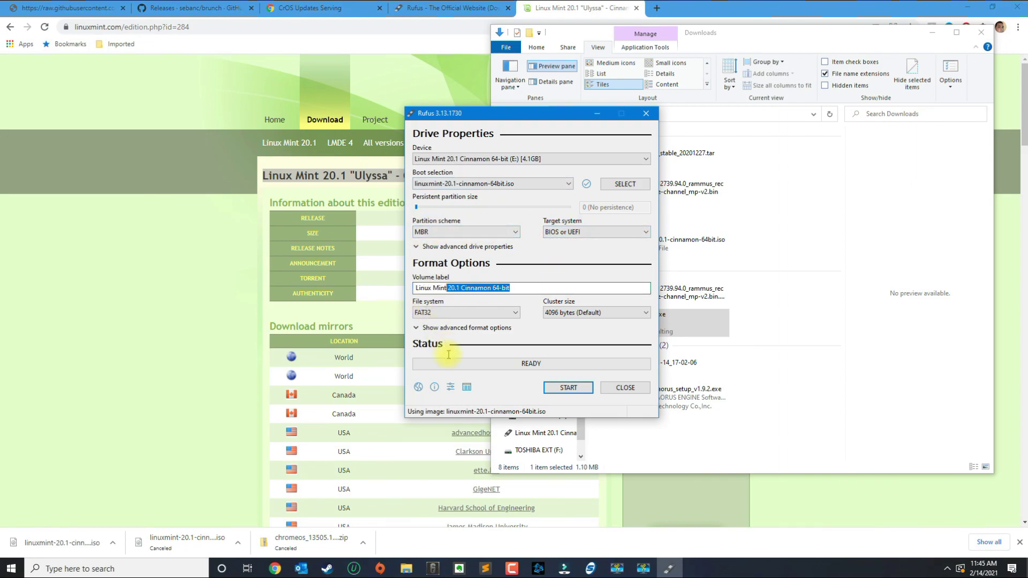
pyautogui.click(564, 390)
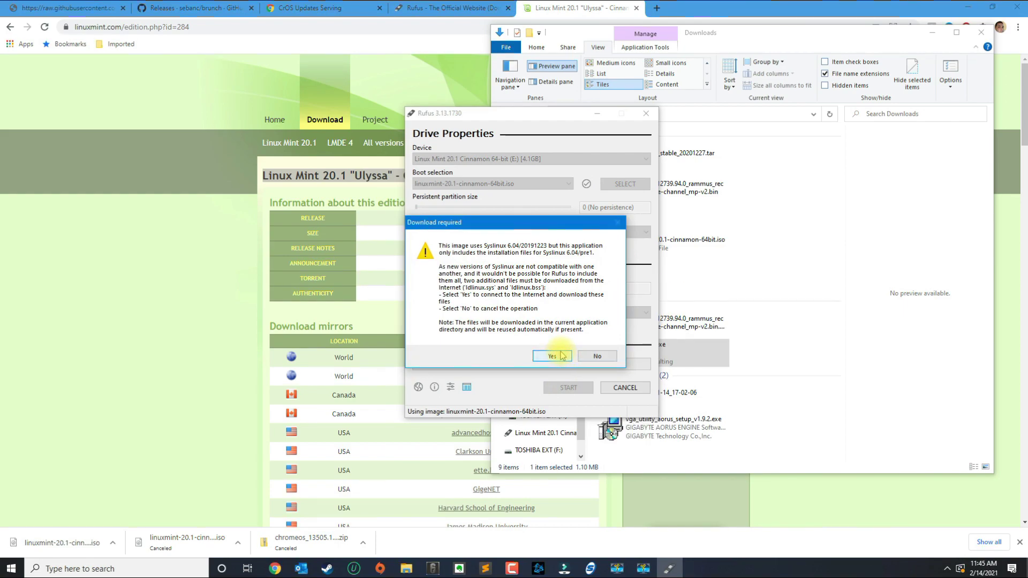
pyautogui.click(552, 356)
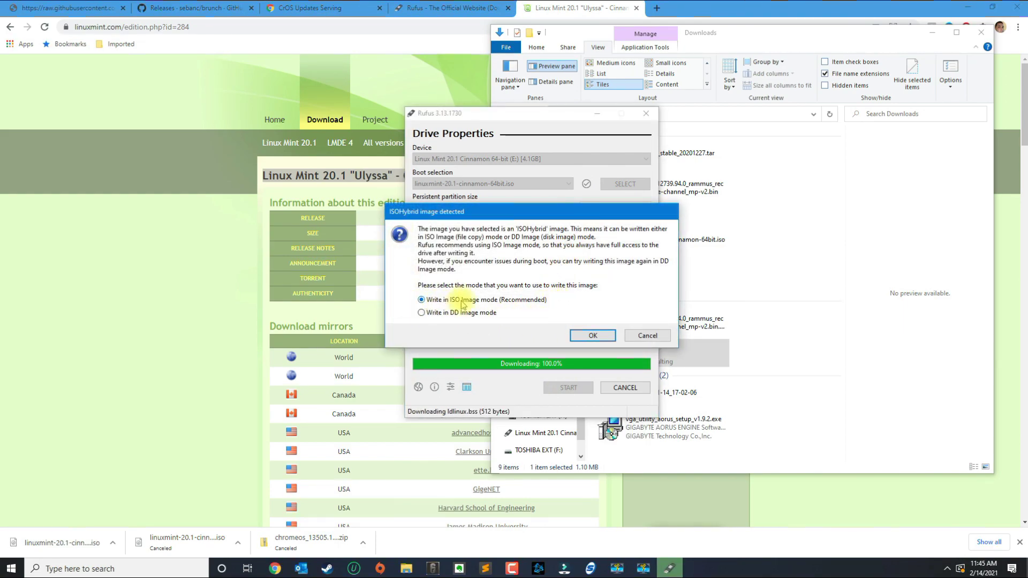
pyautogui.click(585, 337)
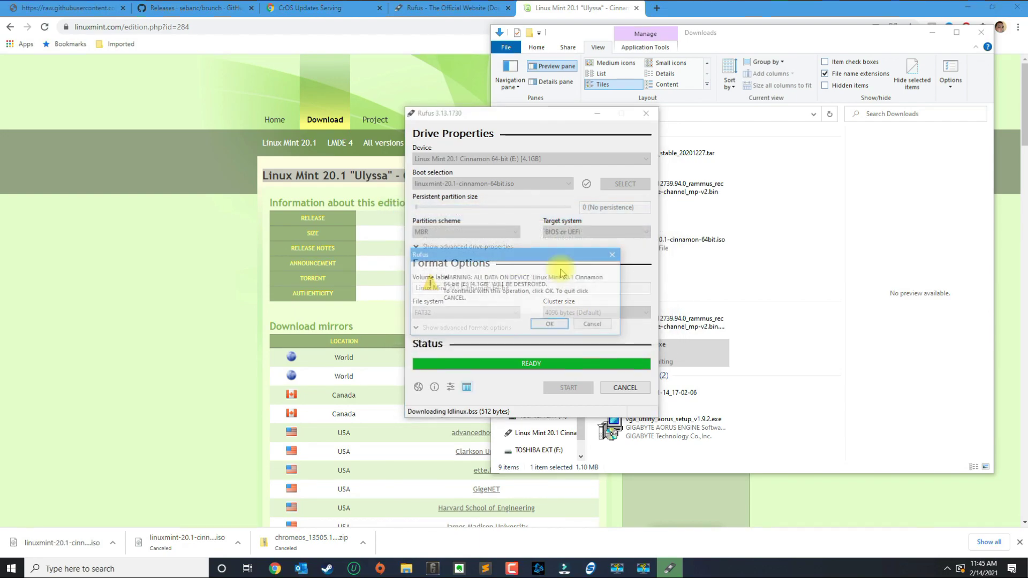
pyautogui.click(550, 326)
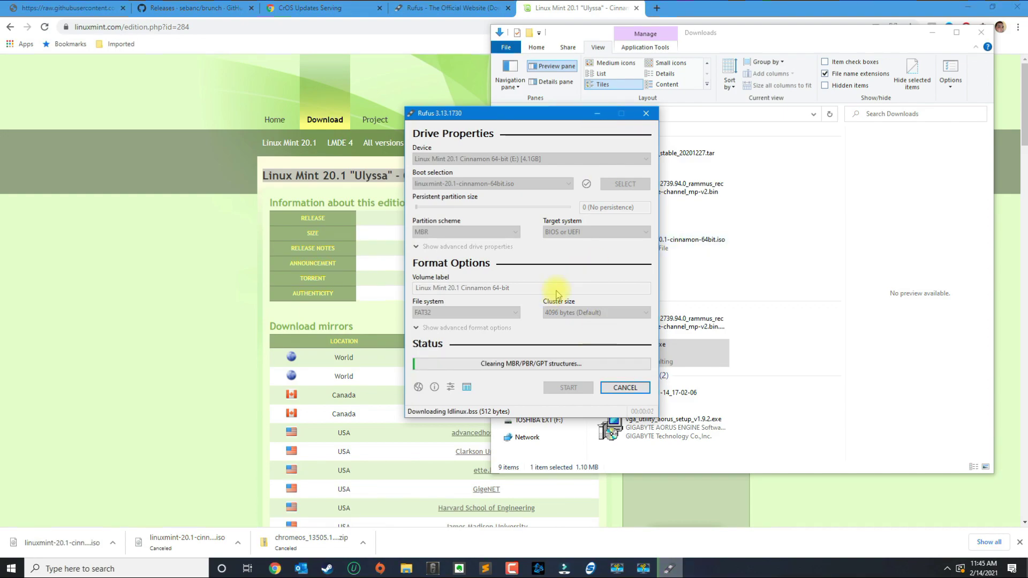
pyautogui.click(597, 114)
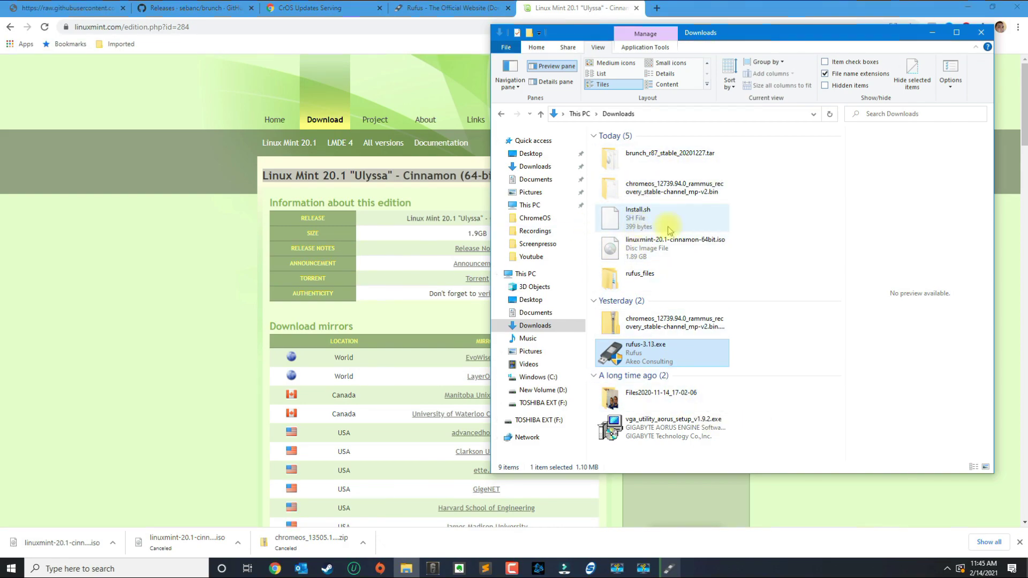
# - Switch to the raw install.sh tab and select the script from its last line up to #!/bin/sh
pyautogui.click(660, 218)
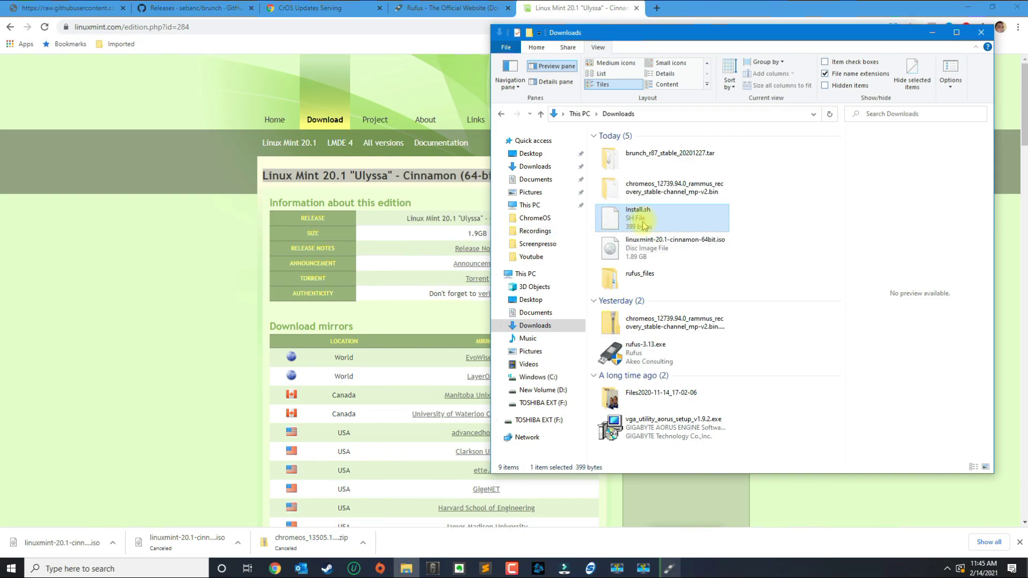
pyautogui.click(59, 8)
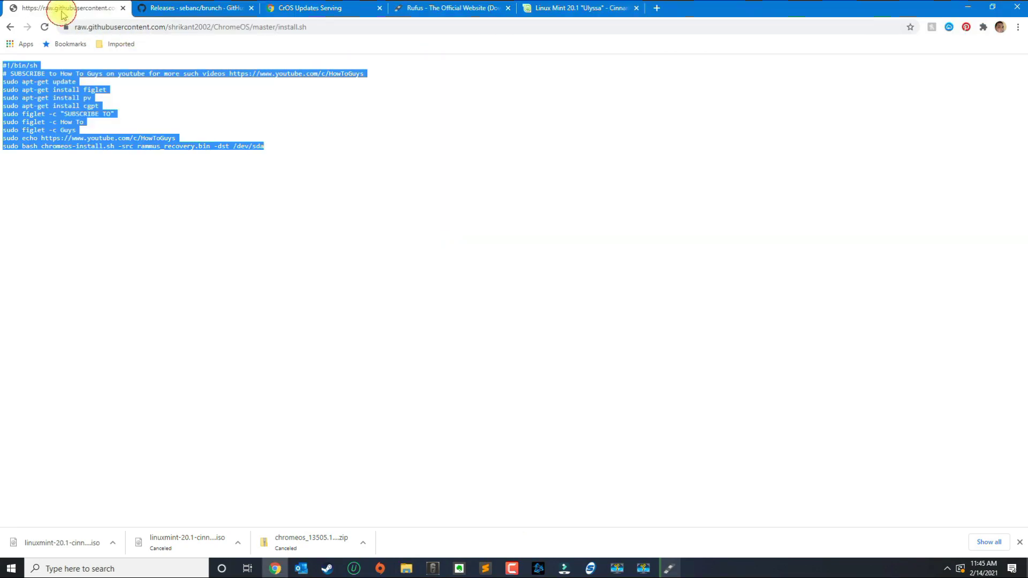
pyautogui.moveTo(323, 32); pyautogui.dragTo(64, 28)
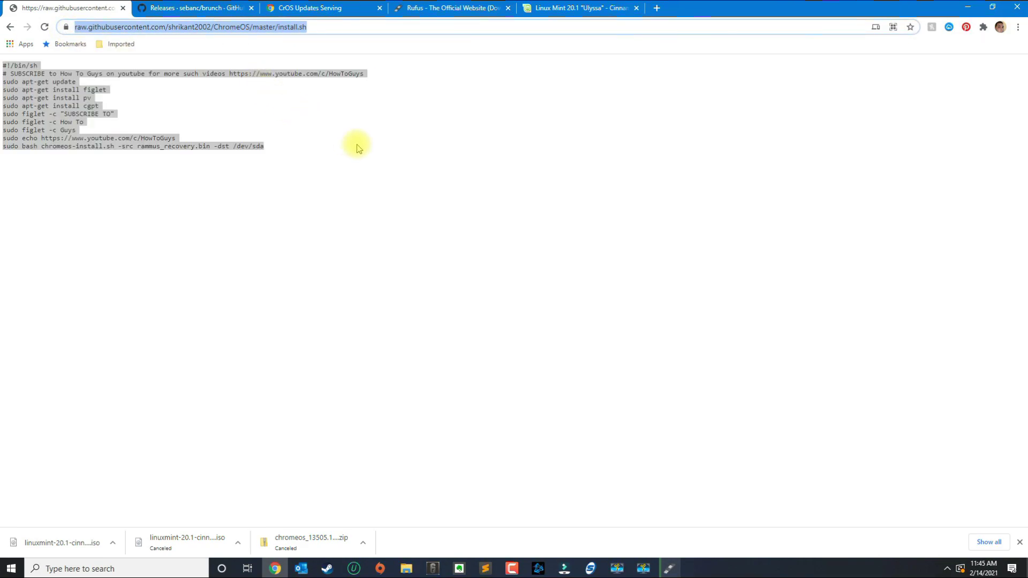
pyautogui.click(413, 176)
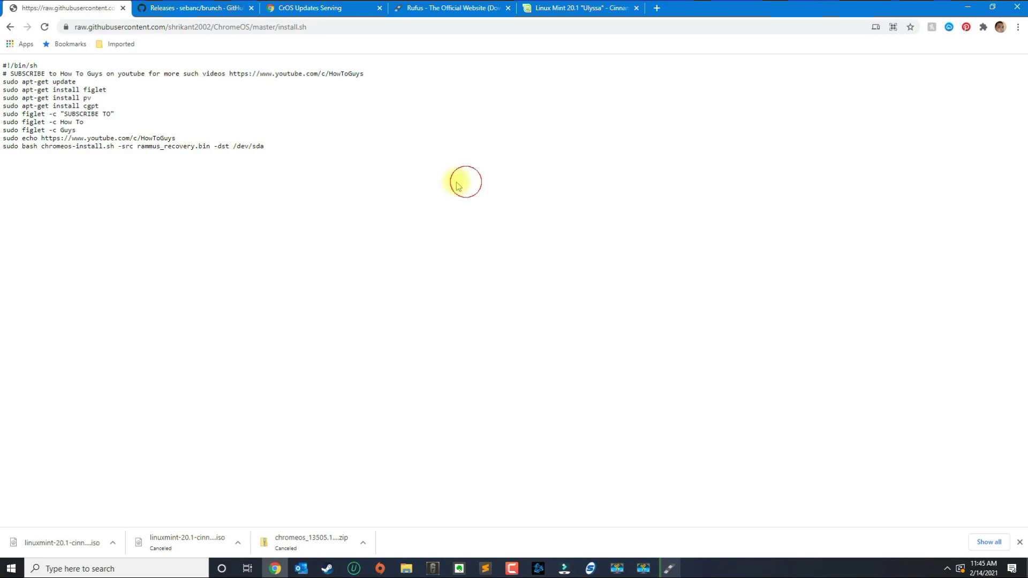
pyautogui.moveTo(458, 185); pyautogui.dragTo(2, 68)
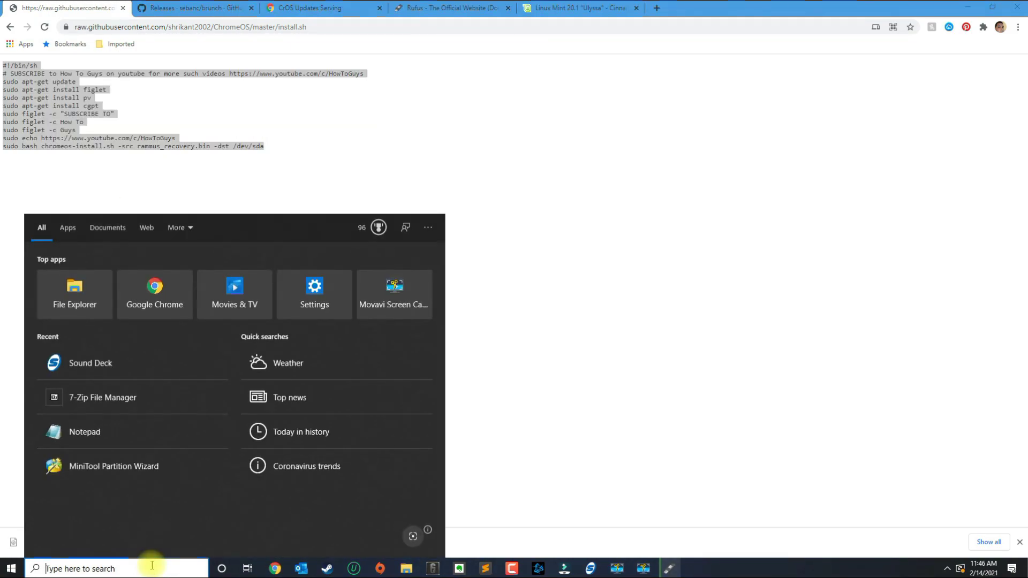
# - Open Notepad and paste the copied install script into a new document
pyautogui.write('notepad')
pyautogui.press('Return')
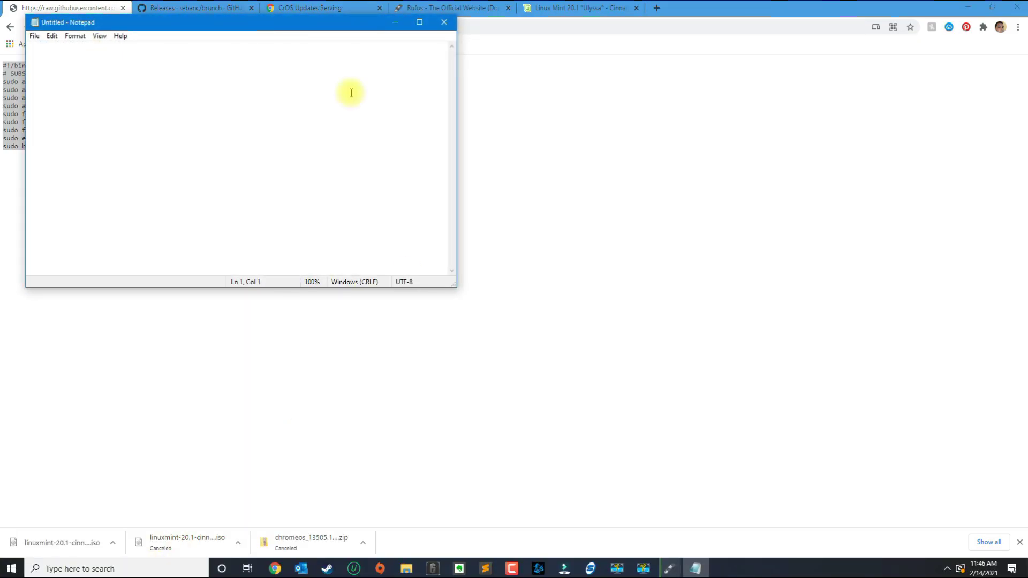
pyautogui.rightClick(134, 96)
pyautogui.click(170, 142)
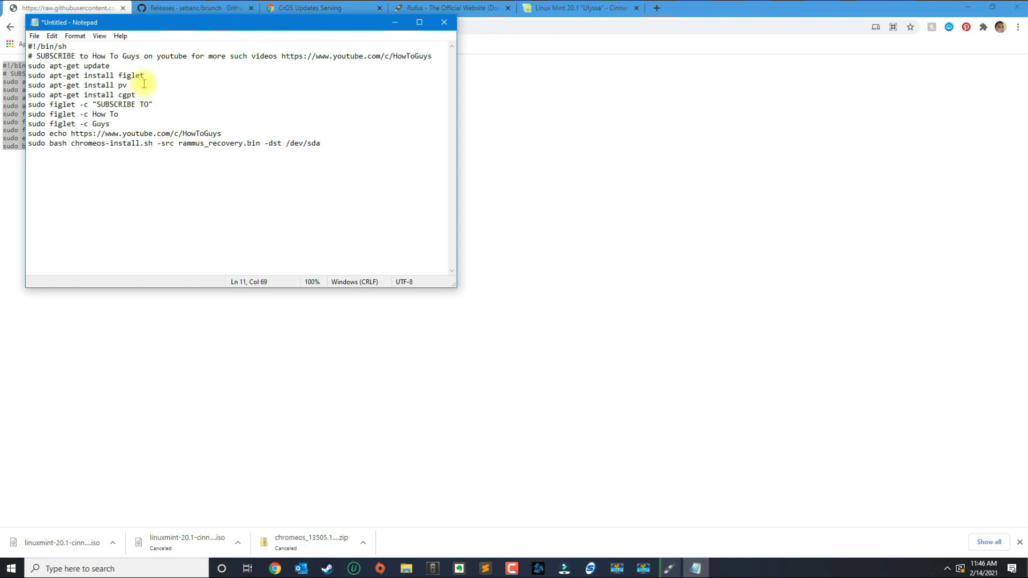
# - Save it as Install.sh with All Files type, replacing the existing Install.sh
pyautogui.click(35, 36)
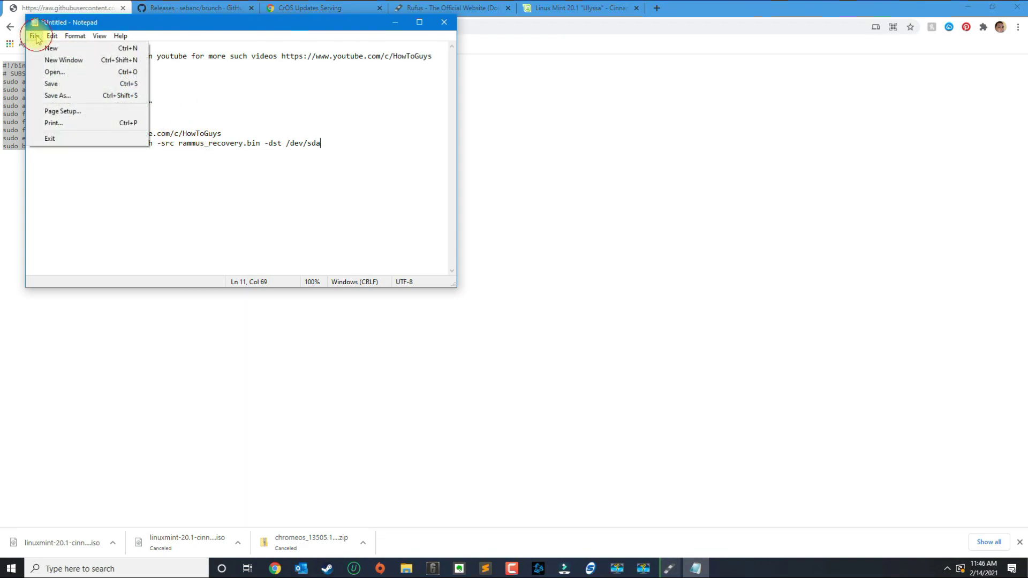
pyautogui.click(57, 96)
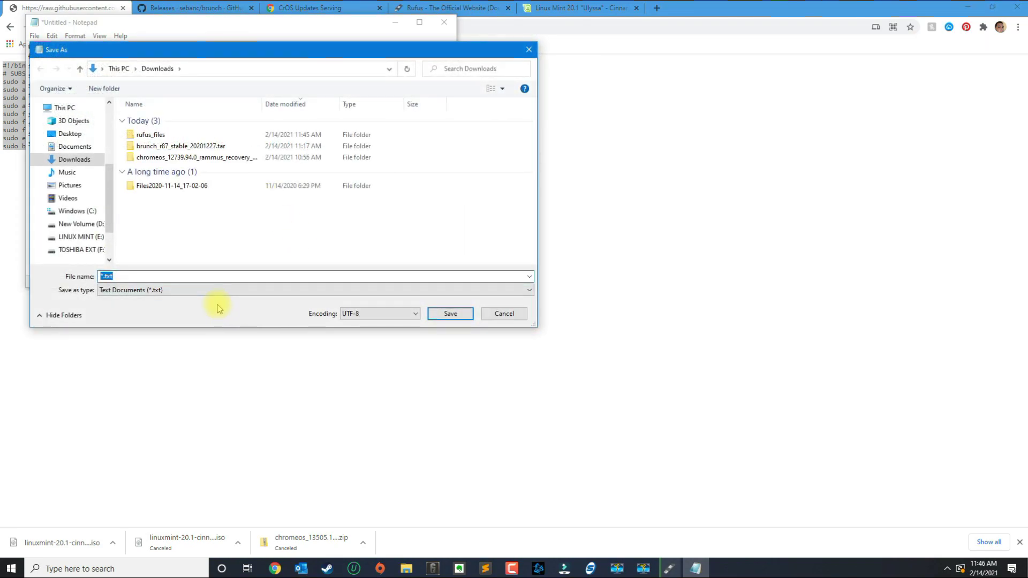
pyautogui.write('Install.')
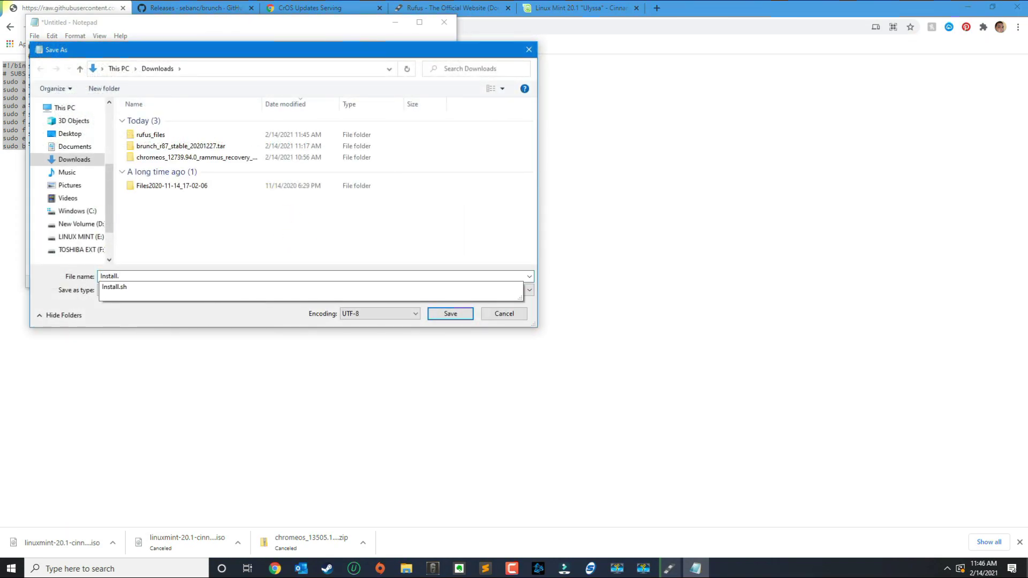
pyautogui.write('sj')
pyautogui.press('BackSpace')
pyautogui.write('h')
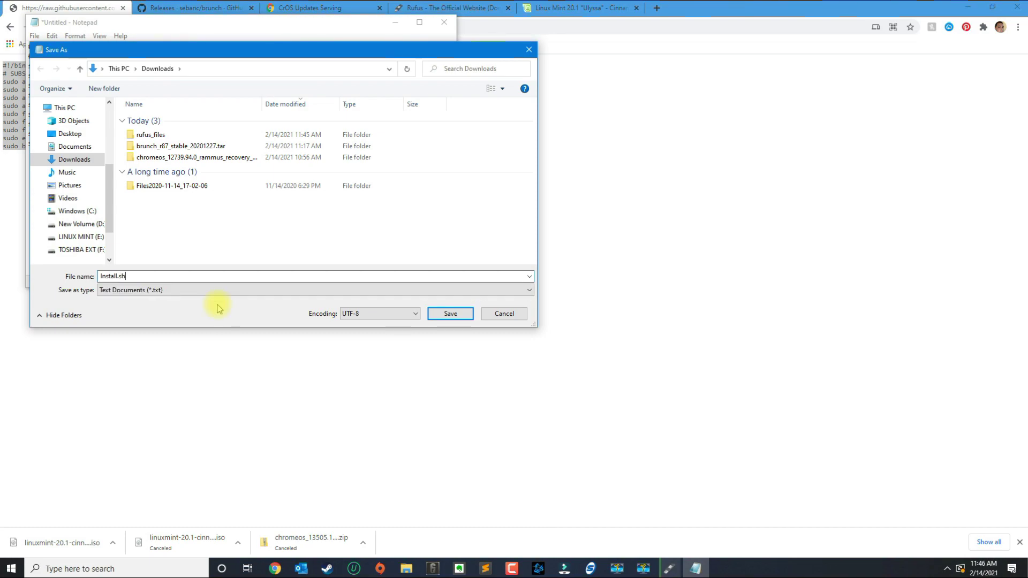
pyautogui.click(113, 292)
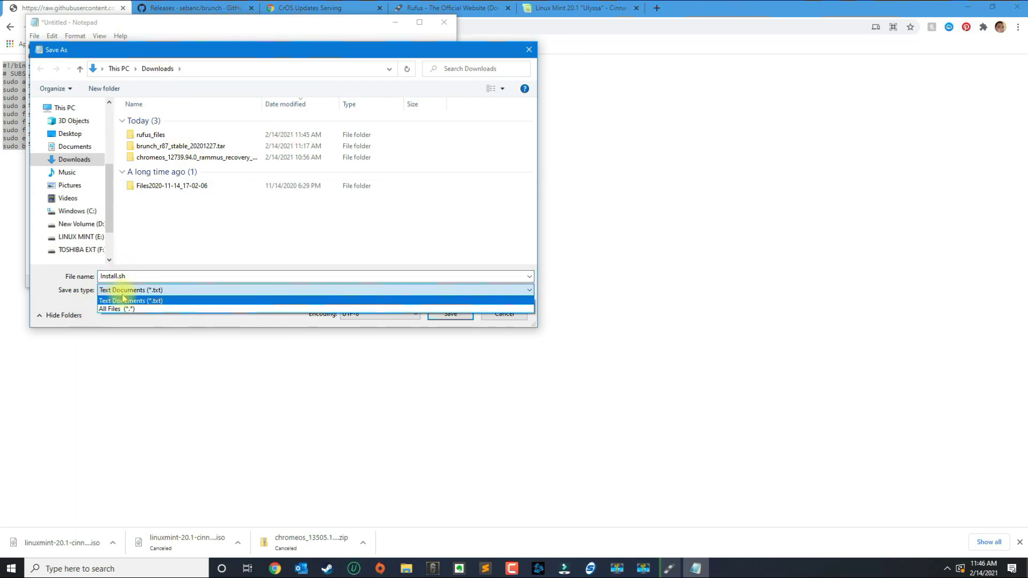
pyautogui.click(138, 309)
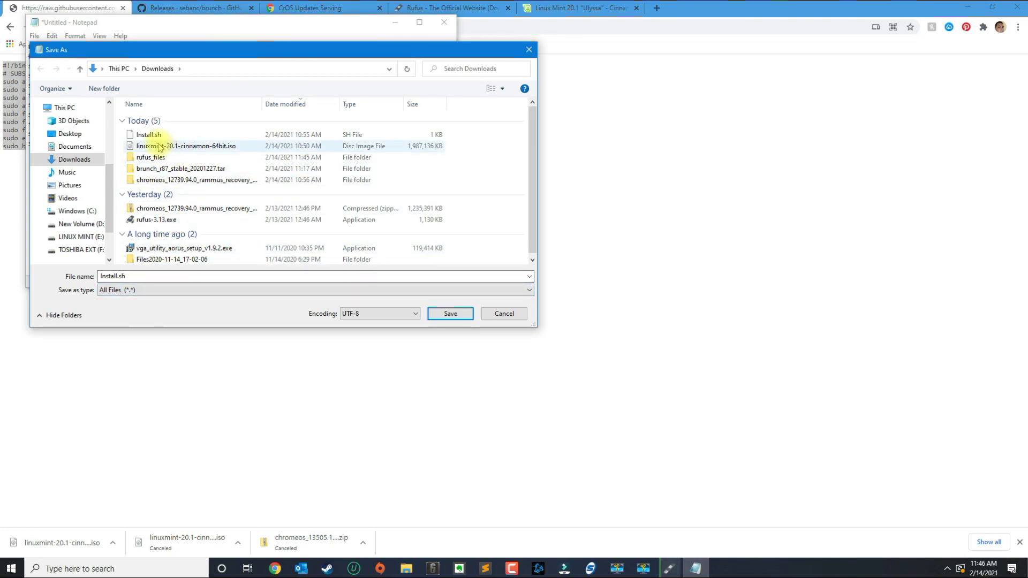
pyautogui.click(442, 313)
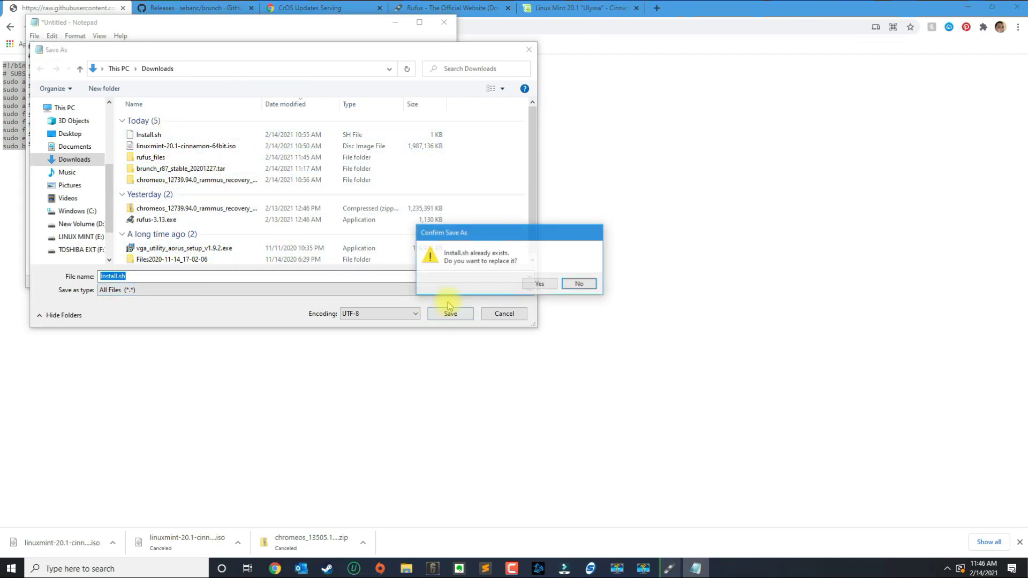
pyautogui.click(538, 285)
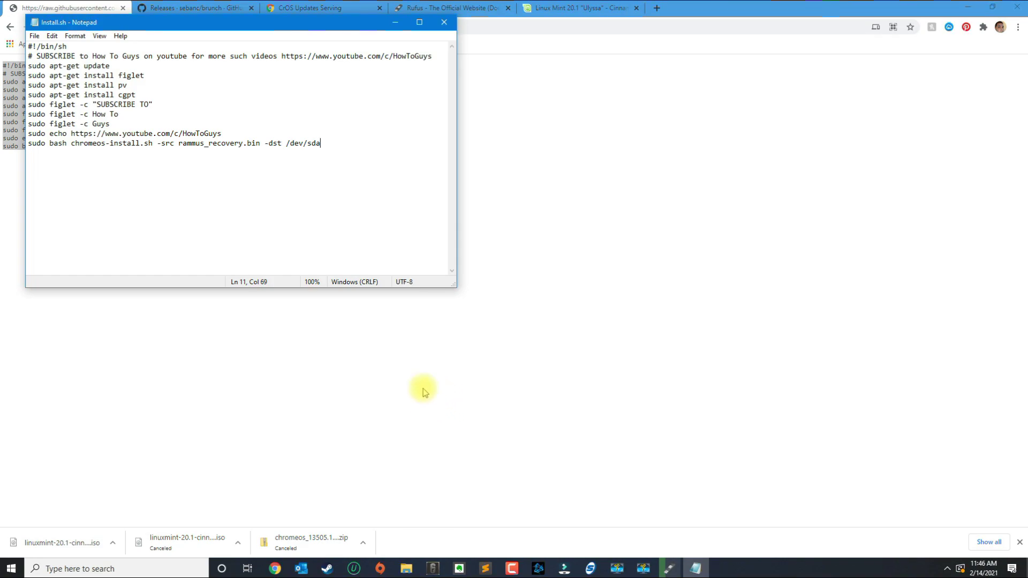
pyautogui.click(409, 379)
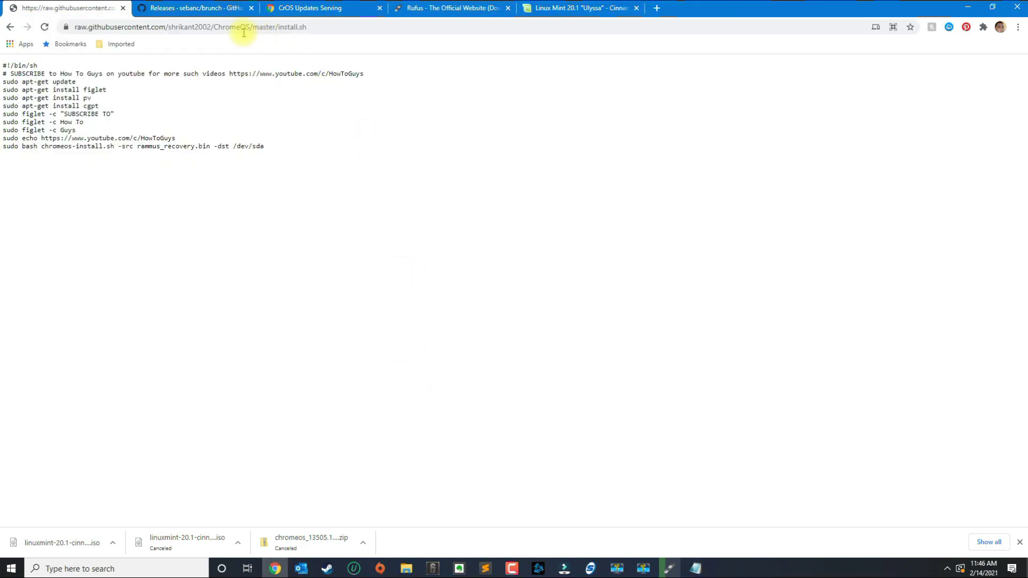
# - Switch to the CrOS Updates Serving table and select the word rammus in its row
pyautogui.moveTo(291, 11); pyautogui.dragTo(220, 11)
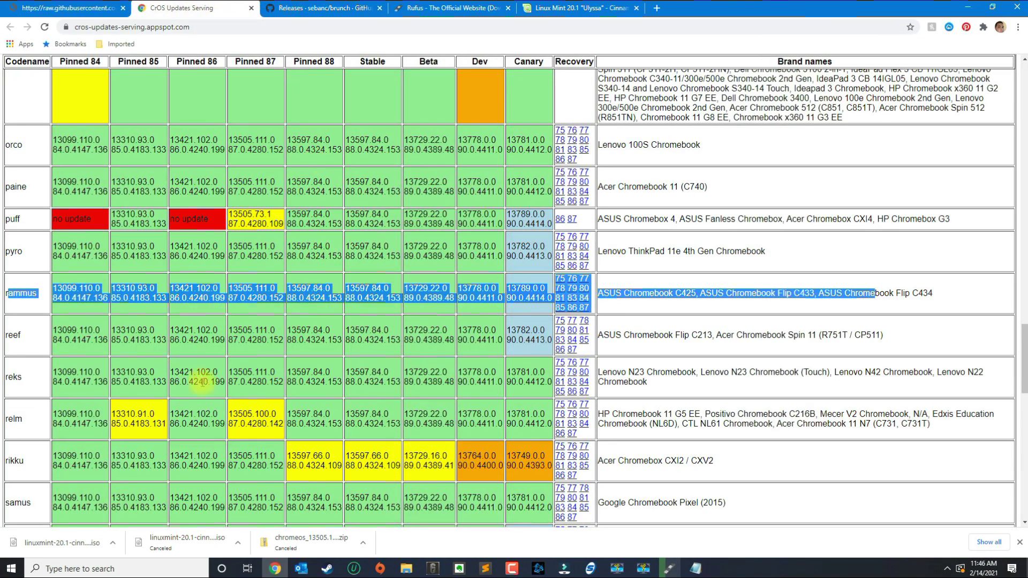
pyautogui.click(831, 293)
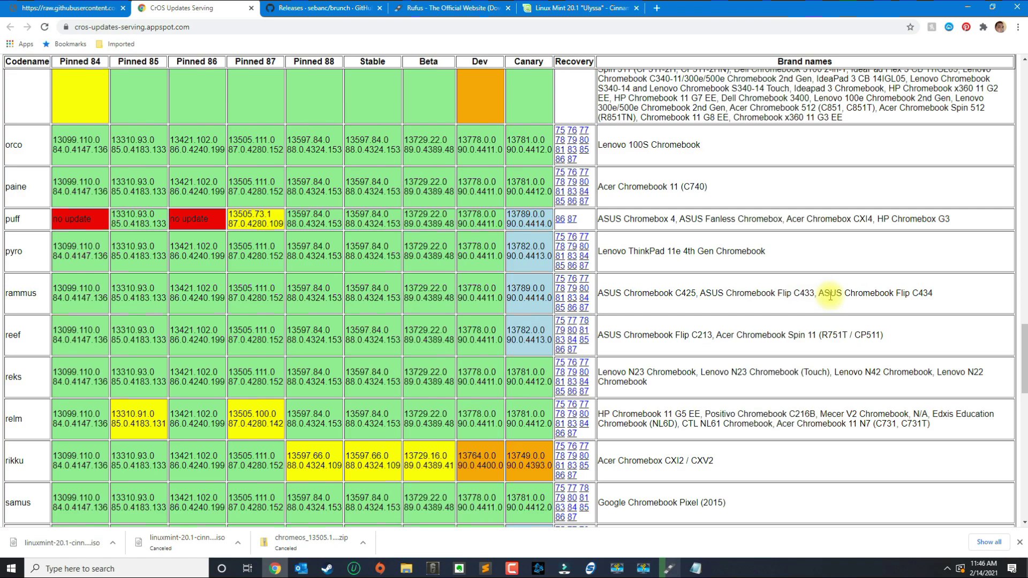
pyautogui.moveTo(939, 295); pyautogui.dragTo(16, 292)
pyautogui.click(17, 291)
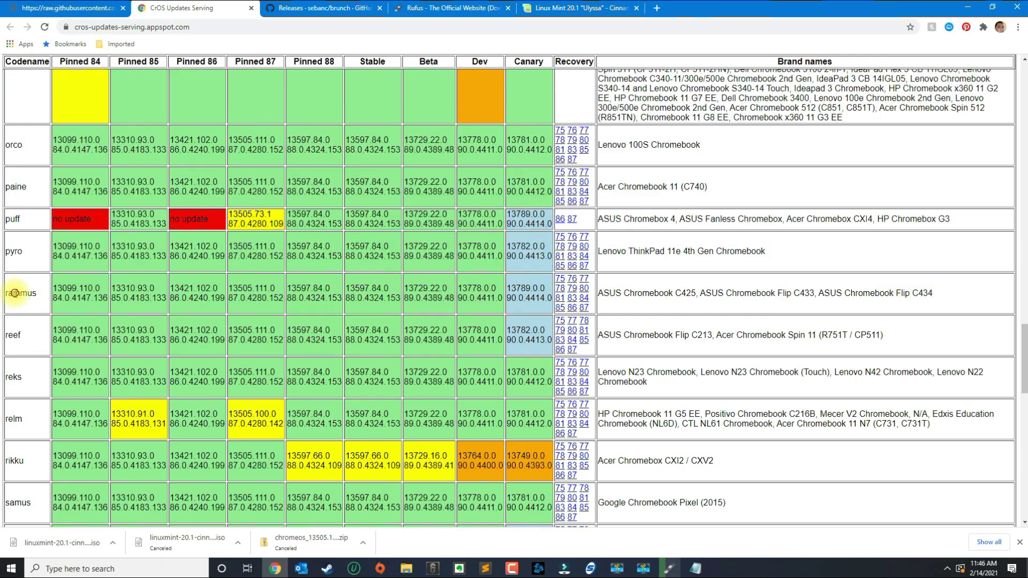
pyautogui.doubleClick(15, 293)
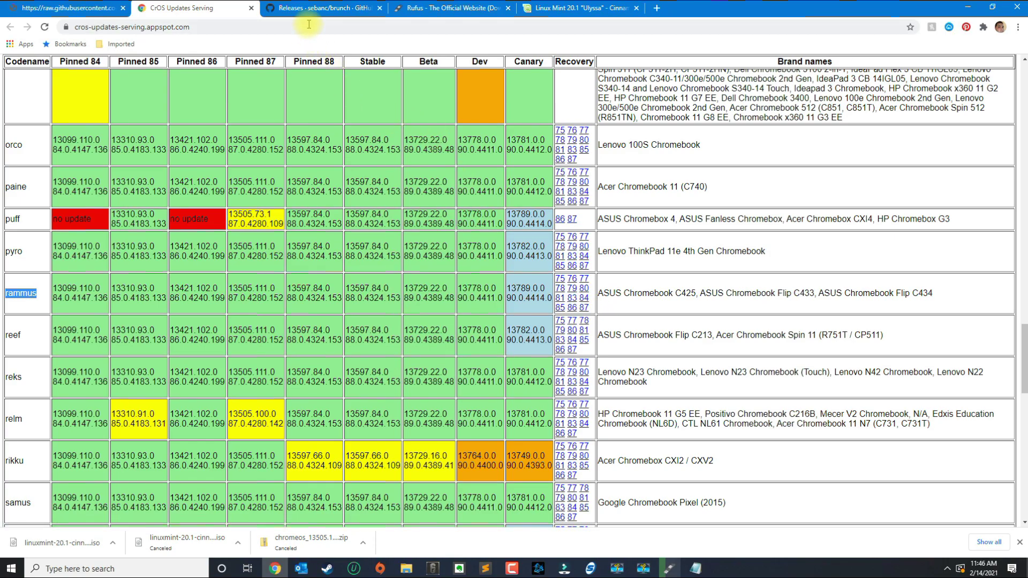
# - Compare the Brunch r88 and r87 releases on the sebanc/brunch page with the Chromebook versions table
pyautogui.click(318, 8)
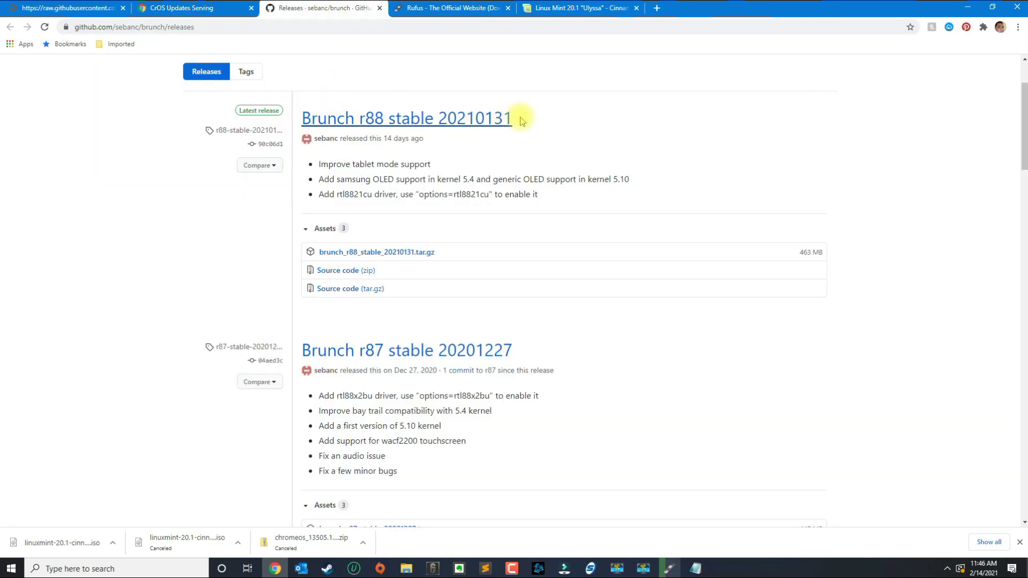
pyautogui.moveTo(523, 115); pyautogui.dragTo(310, 122)
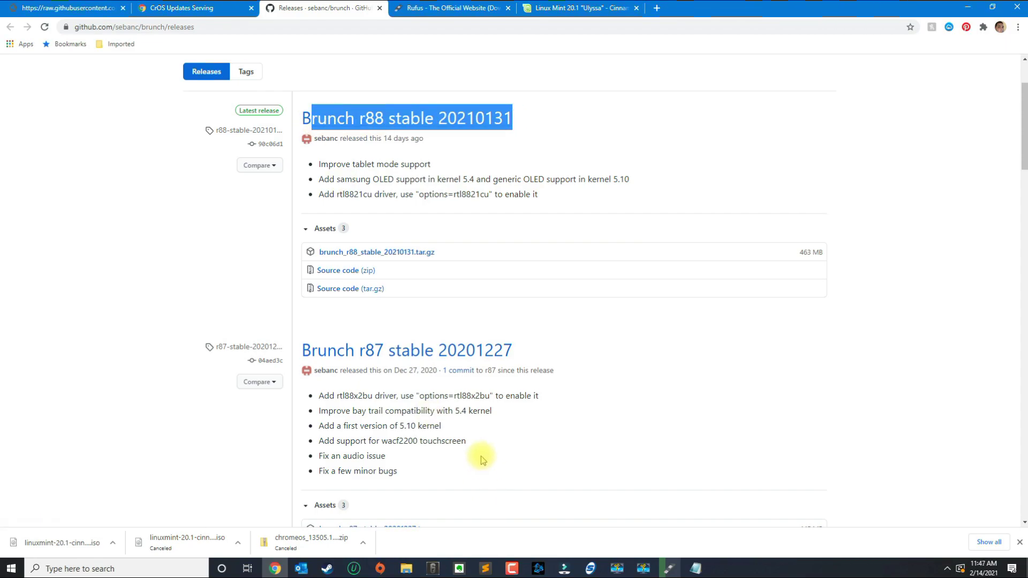
pyautogui.moveTo(428, 474); pyautogui.dragTo(326, 396)
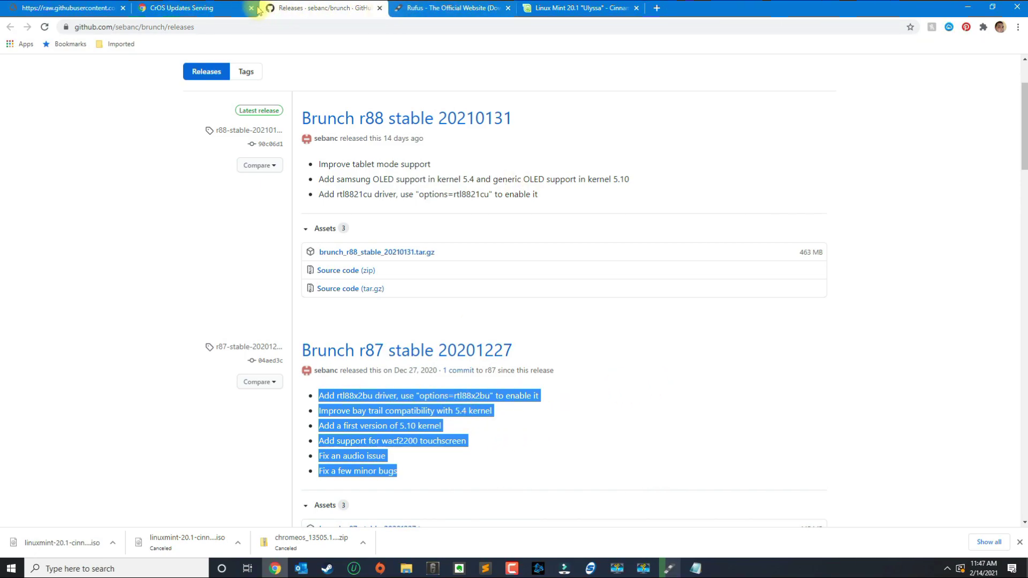
pyautogui.click(210, 10)
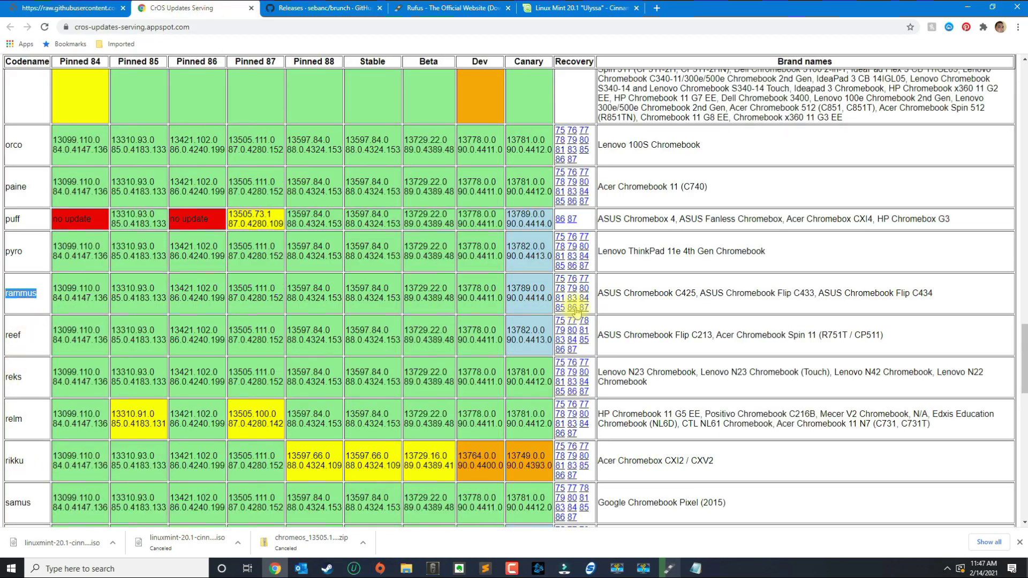
pyautogui.click(329, 10)
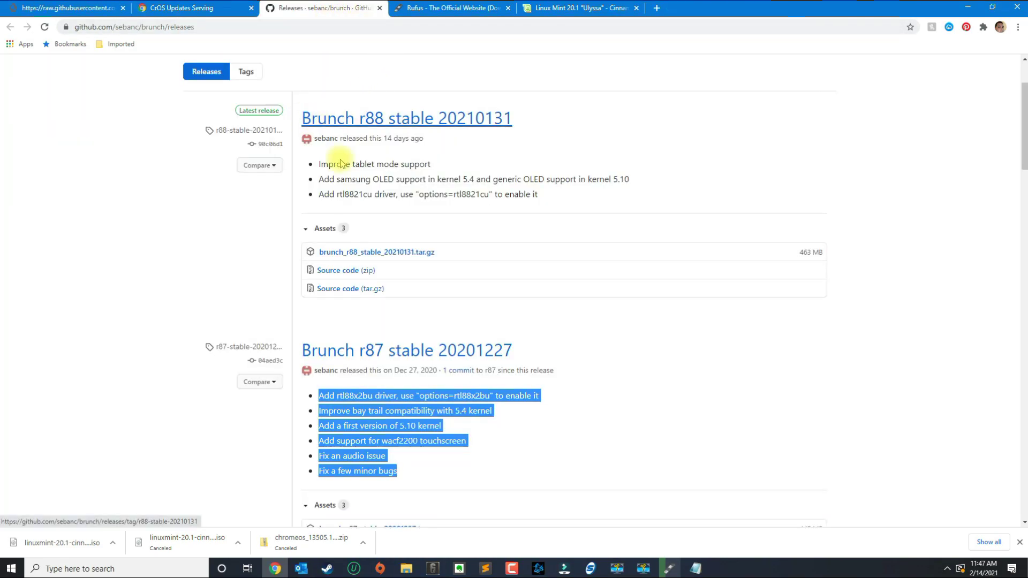
# - Open Brunch r87 stable 20201227 and download brunch_r87_stable_20201227.tar.gz
pyautogui.moveTo(538, 351); pyautogui.dragTo(301, 349)
pyautogui.click(535, 351)
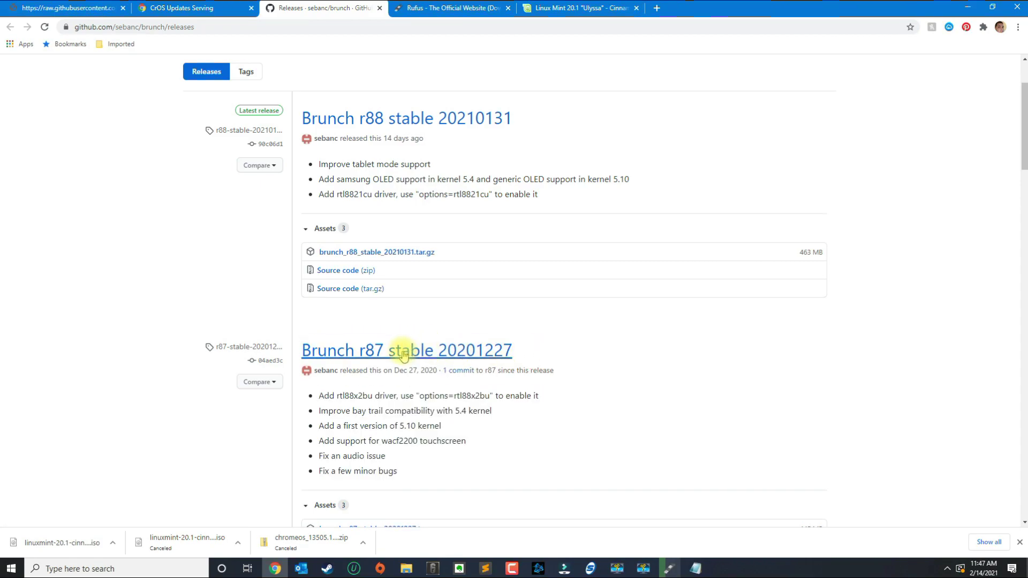
pyautogui.click(370, 353)
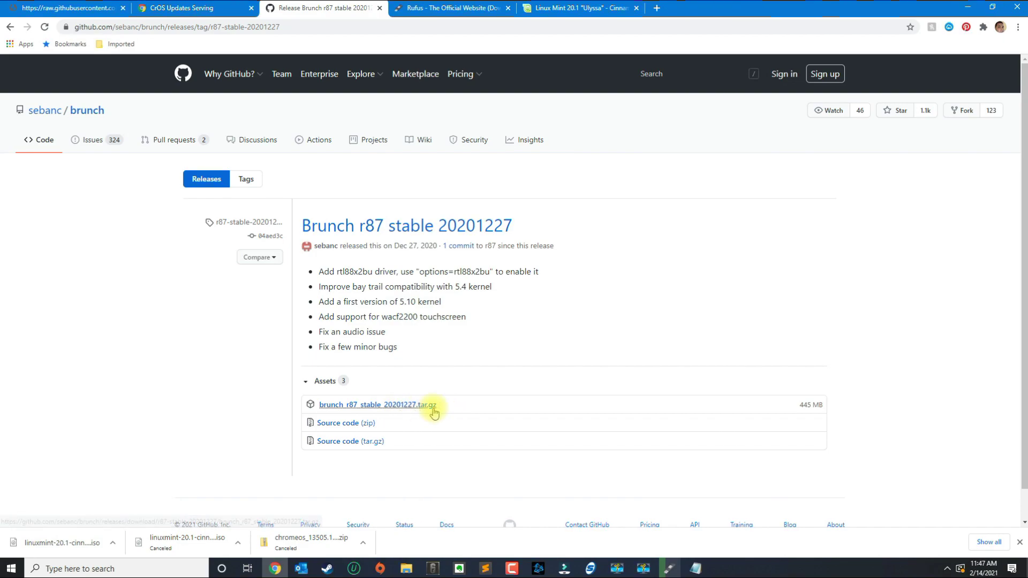
pyautogui.click(391, 405)
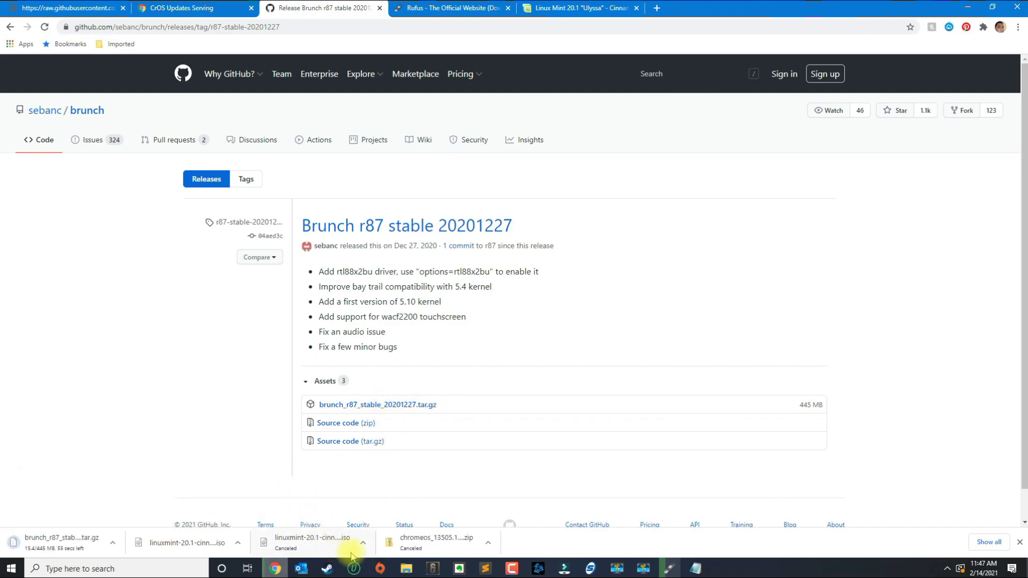
# - In the chromeos rammus recovery folder, rename the image to rammus_recovery.bin and go back to Downloads
pyautogui.click(407, 568)
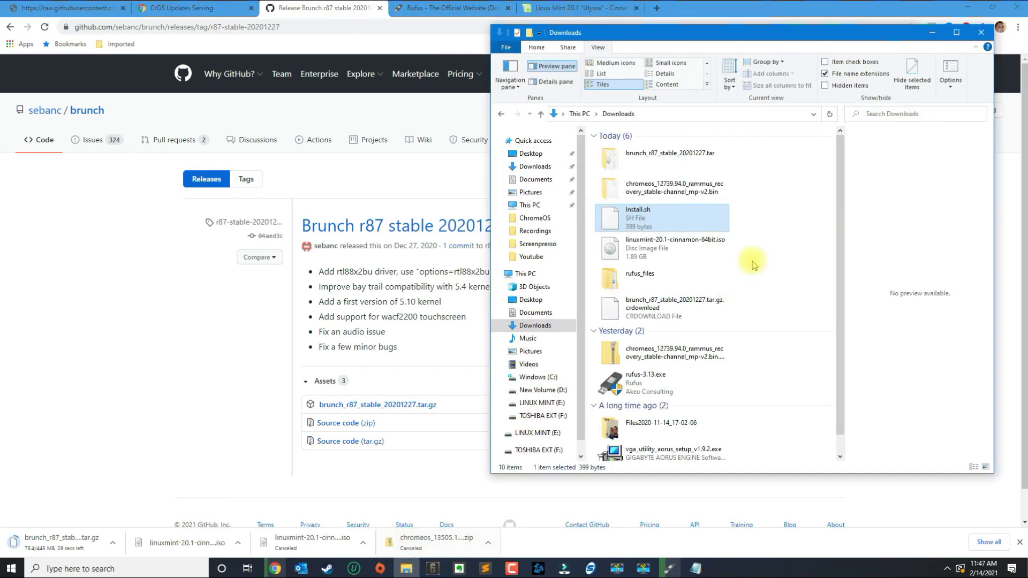
pyautogui.click(674, 182)
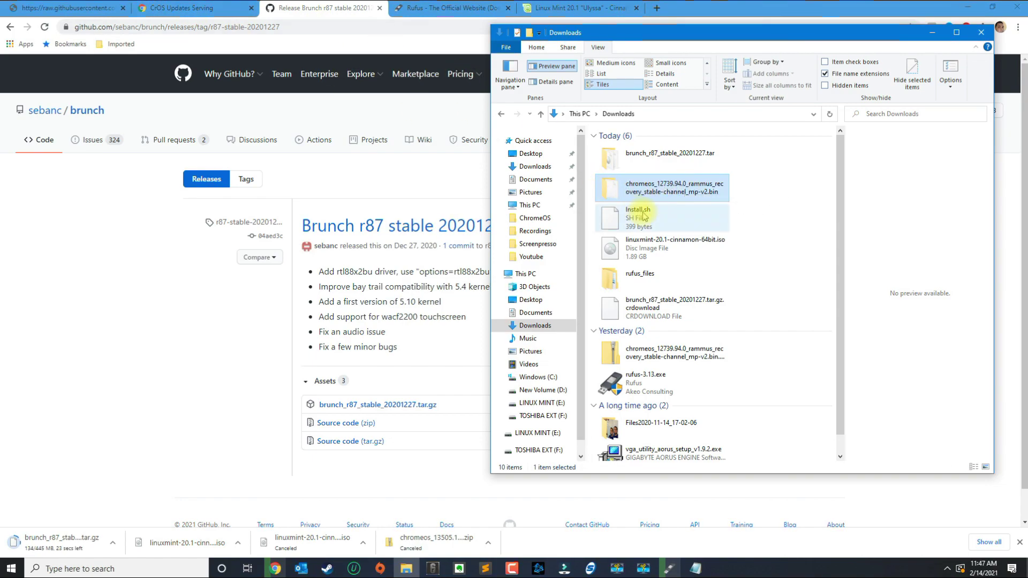
pyautogui.doubleClick(672, 187)
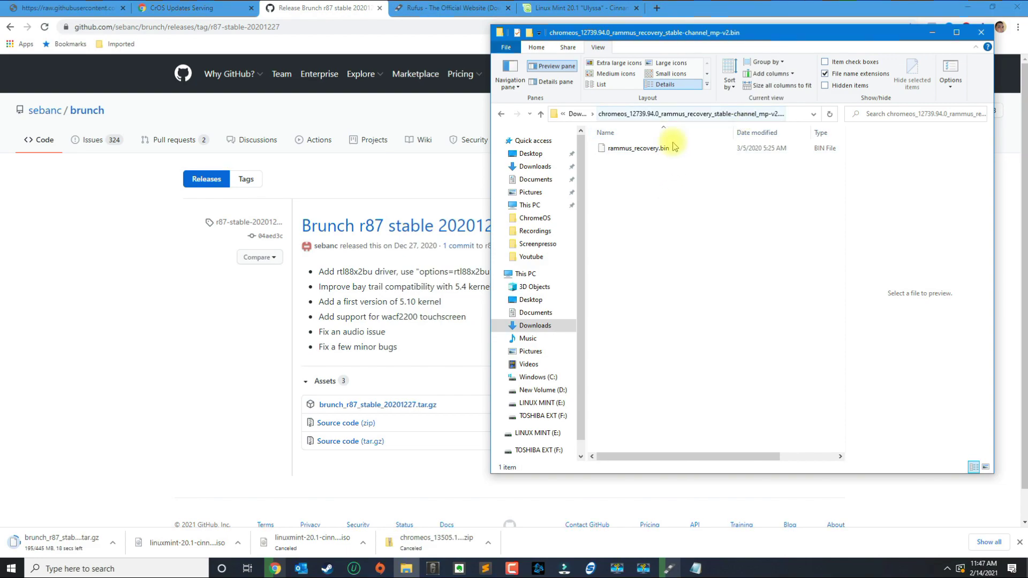
pyautogui.click(676, 148)
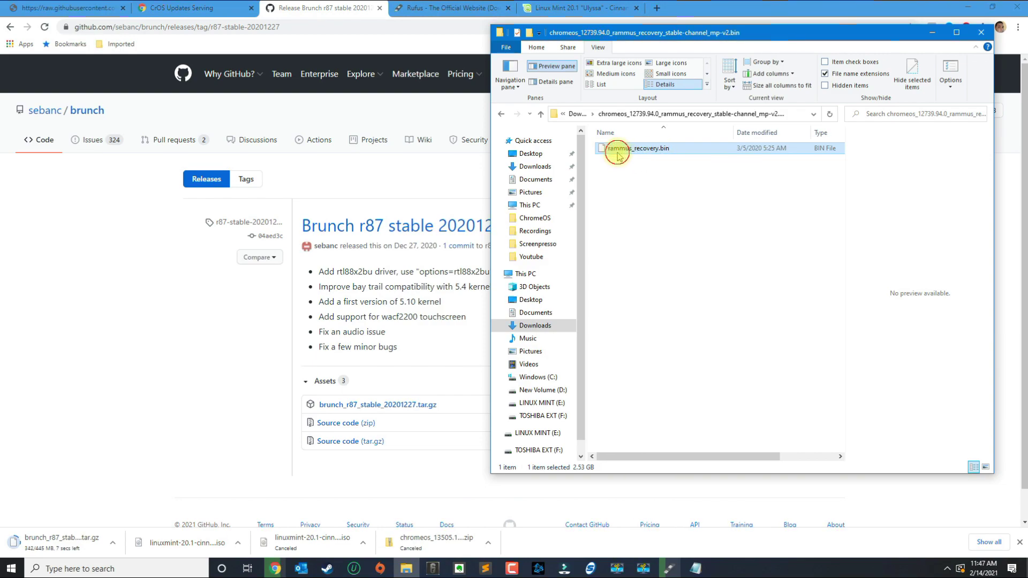
pyautogui.click(618, 154)
pyautogui.click(642, 148)
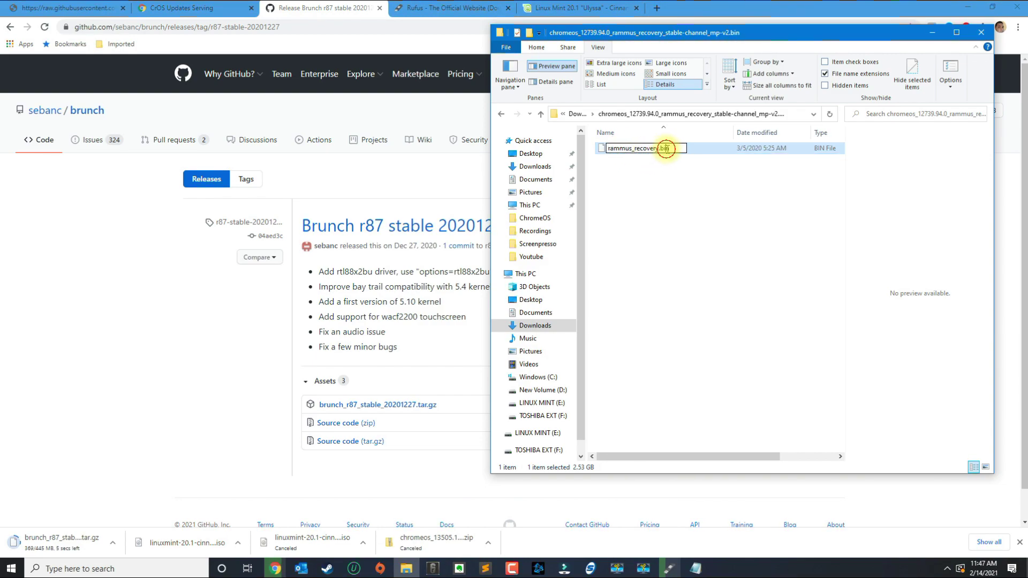
pyautogui.click(501, 114)
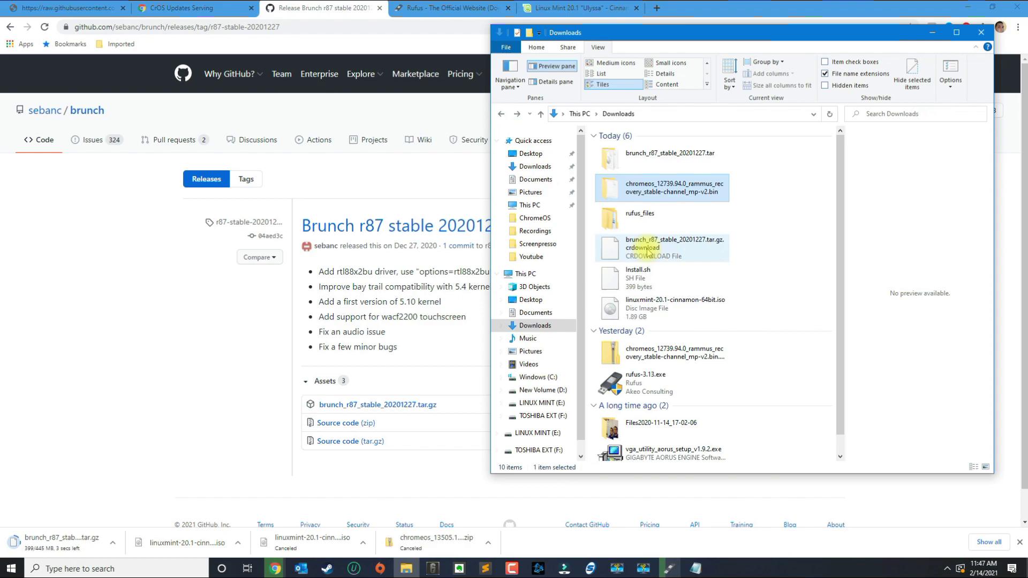
# - Open Install.sh in Sublime Text and highlight rammus_recovery.bin and -dst /dev/sda on line 11
pyautogui.rightClick(643, 270)
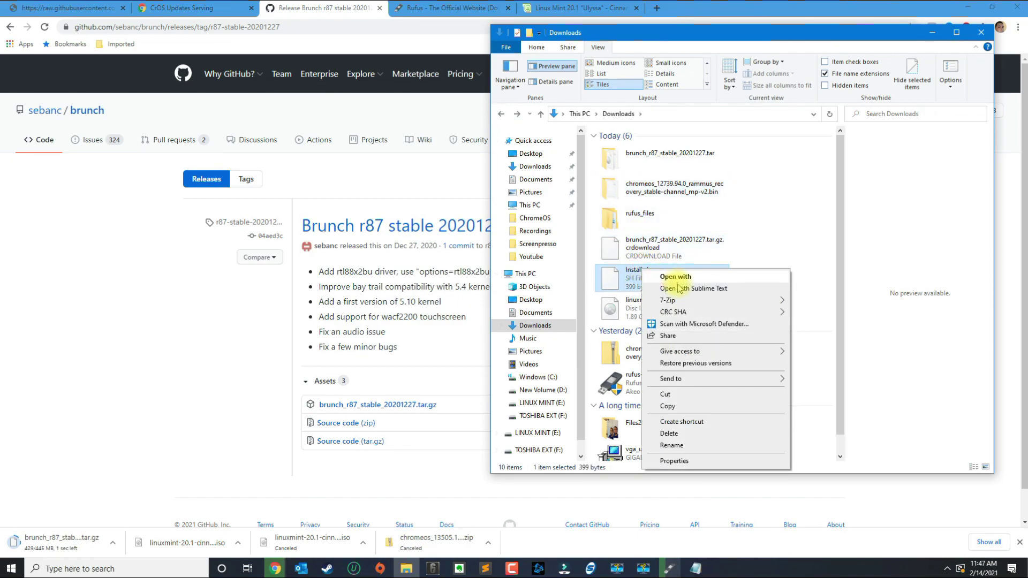
pyautogui.click(680, 288)
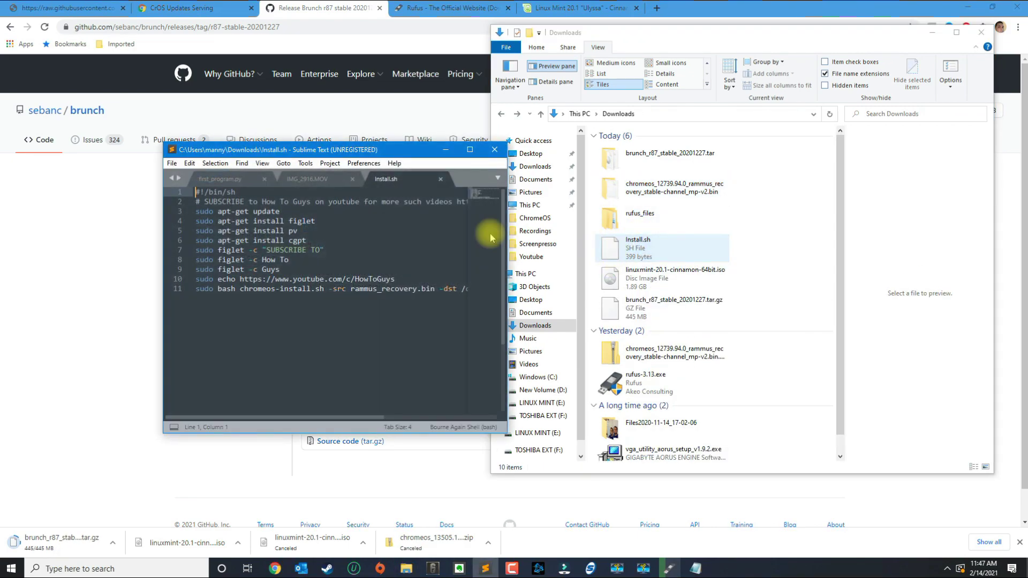
pyautogui.moveTo(434, 289); pyautogui.dragTo(351, 291)
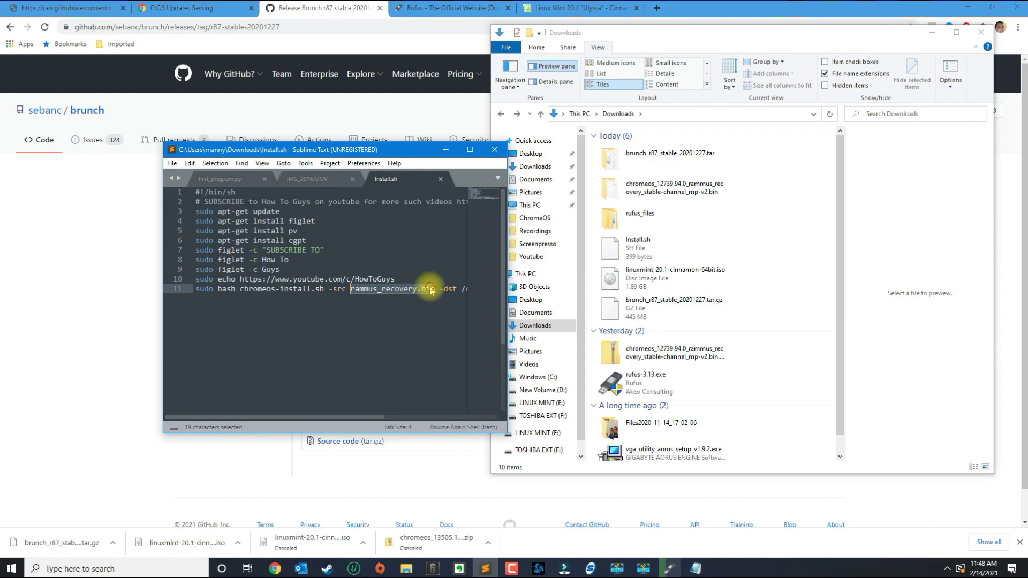
pyautogui.moveTo(436, 289); pyautogui.dragTo(444, 292)
pyautogui.hotkey('shift', 'End')
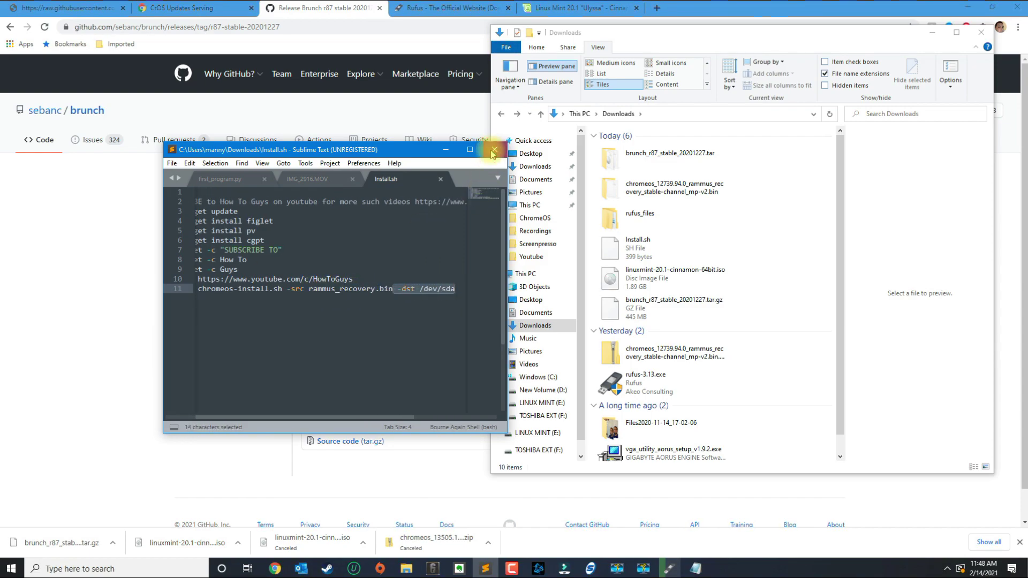
# - Close Sublime Text, check the Install.sh and rammus_recovery.bin sizes in F:\ChromeOS, then return to Downloads
pyautogui.click(493, 153)
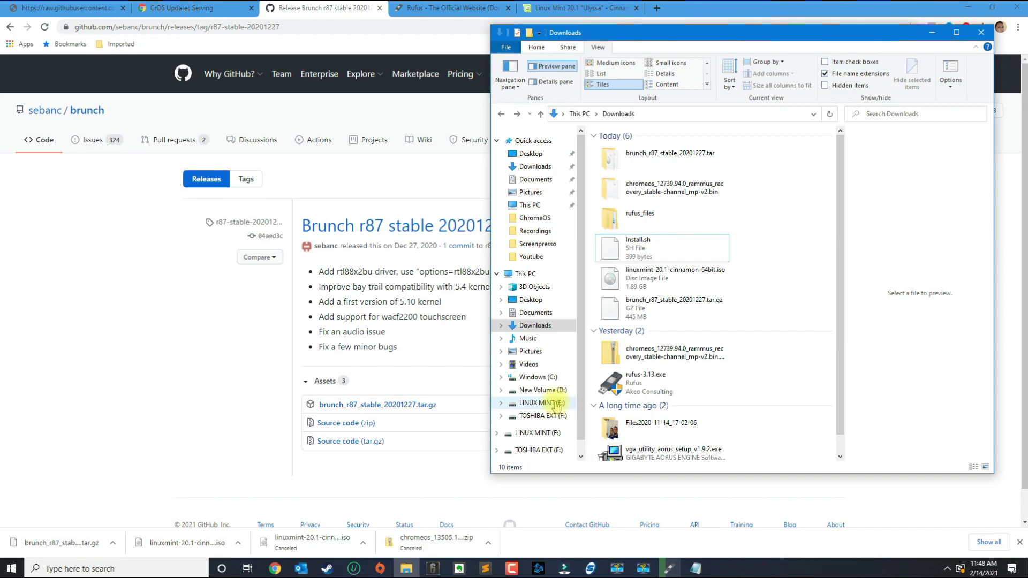
pyautogui.click(544, 417)
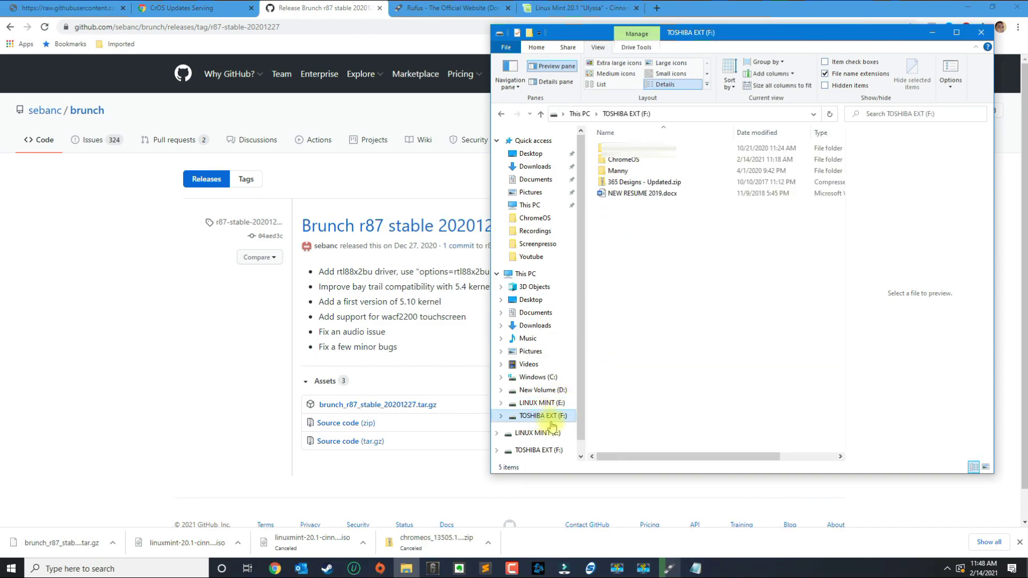
pyautogui.doubleClick(649, 161)
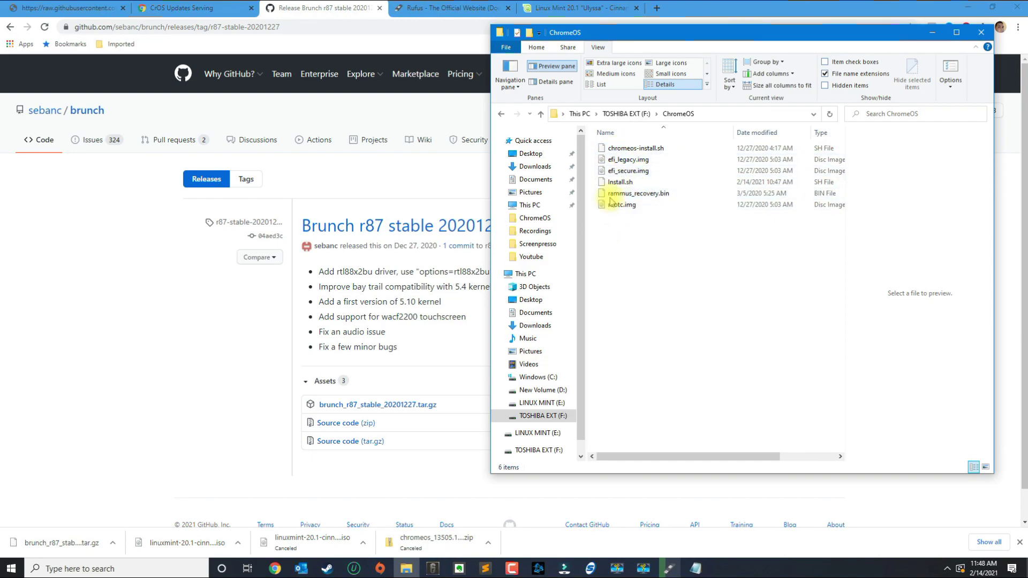
pyautogui.click(635, 183)
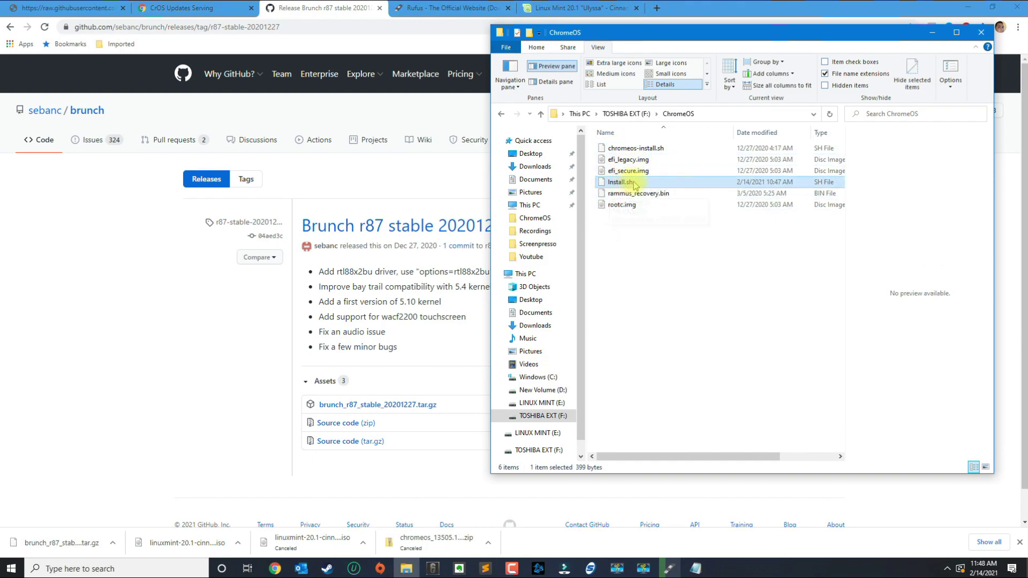
pyautogui.click(642, 194)
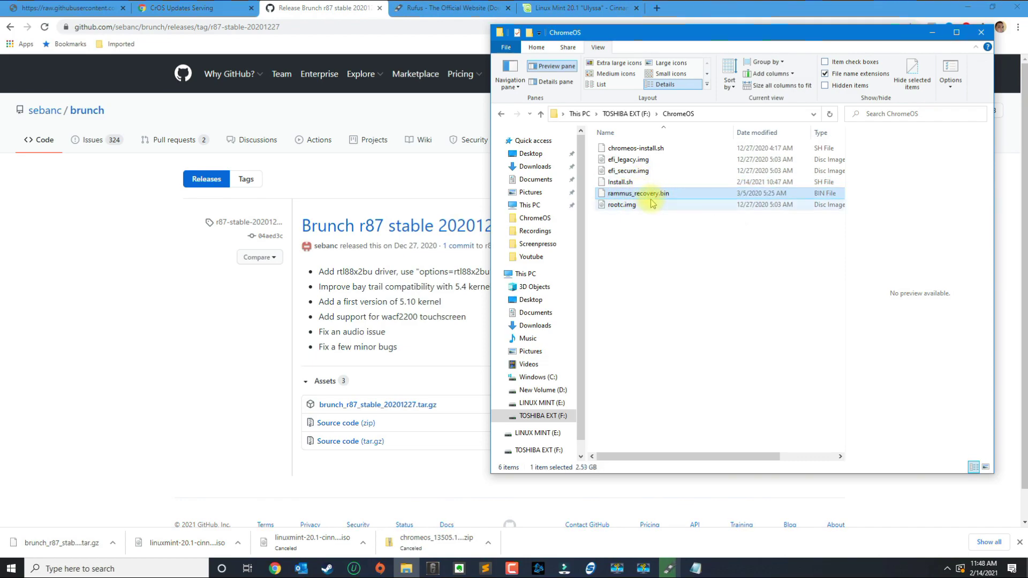
pyautogui.click(537, 326)
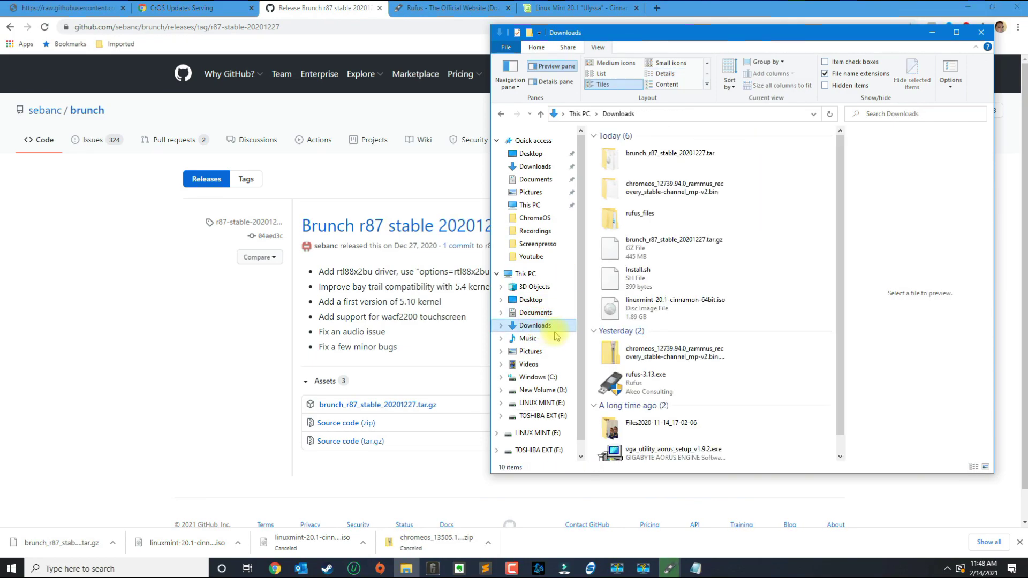
# - Open the brunch_r87_stable_20201227.tar folder and search the Start menu for 7zip
pyautogui.doubleClick(669, 162)
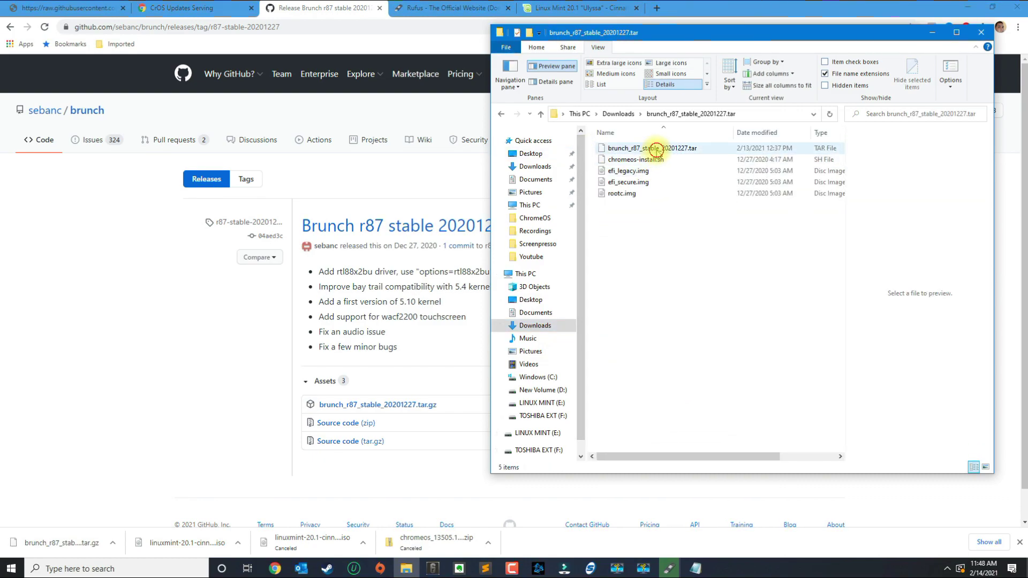
pyautogui.click(656, 151)
pyautogui.click(178, 567)
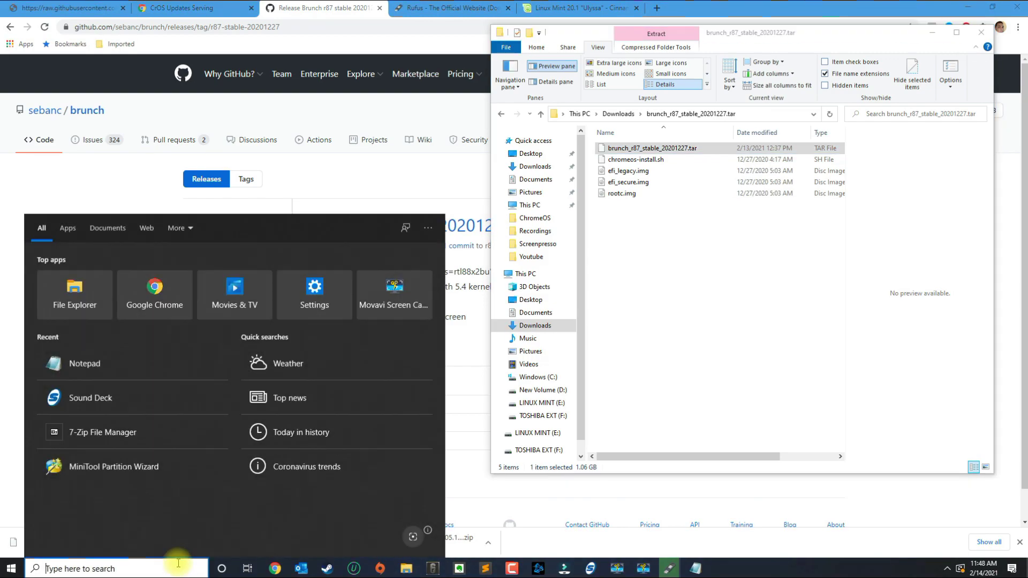
pyautogui.write('7zip')
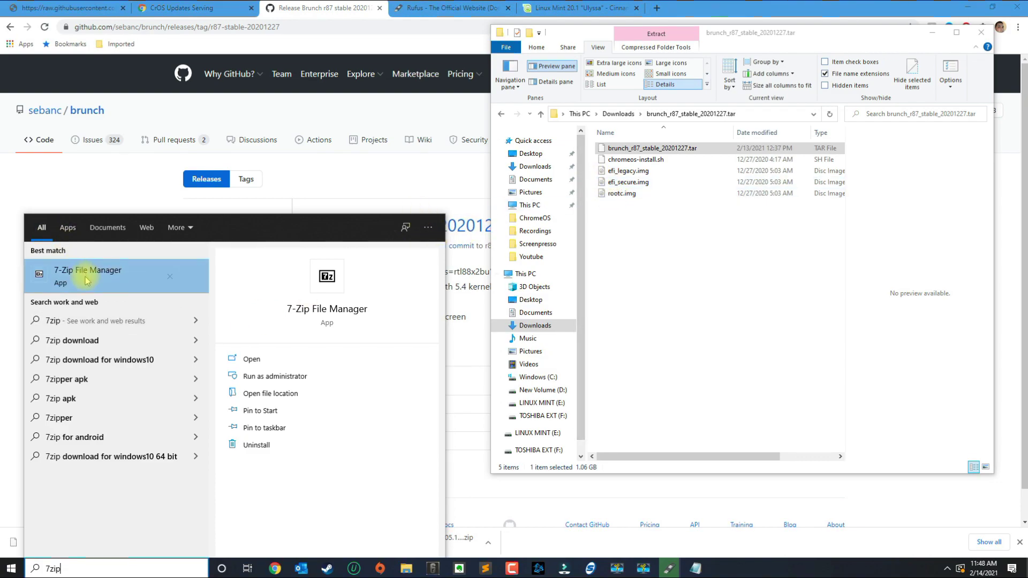
pyautogui.click(718, 275)
pyautogui.click(678, 148)
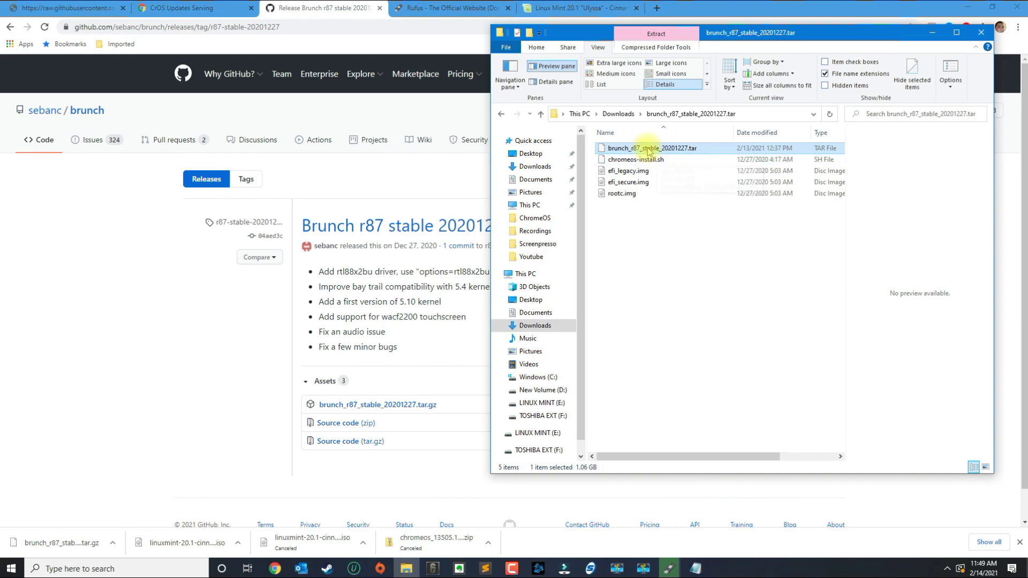
# - Extract the inner brunch tar here with 7-Zip, replacing existing files, and select the four results
pyautogui.rightClick(649, 149)
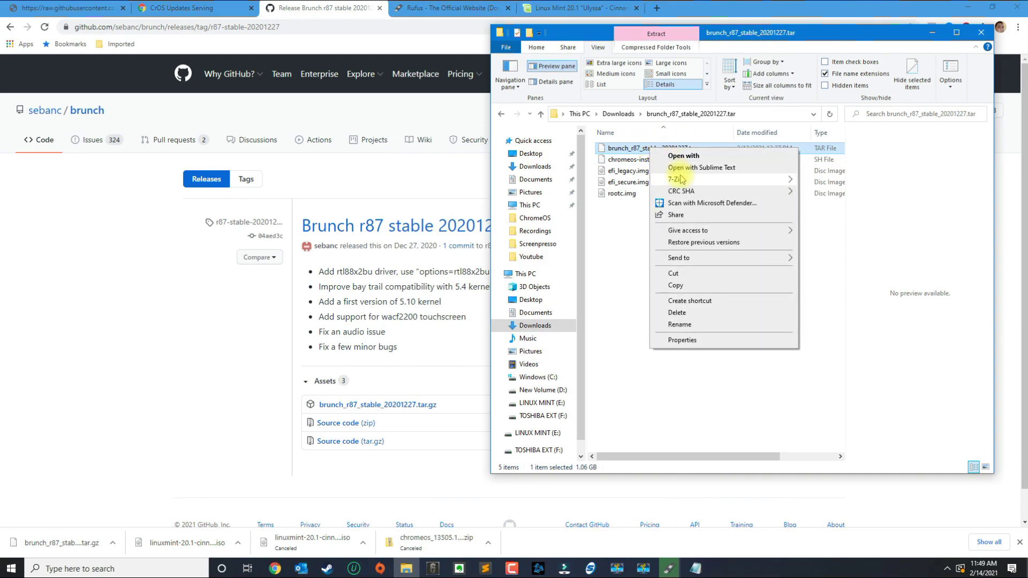
pyautogui.moveTo(681, 179)
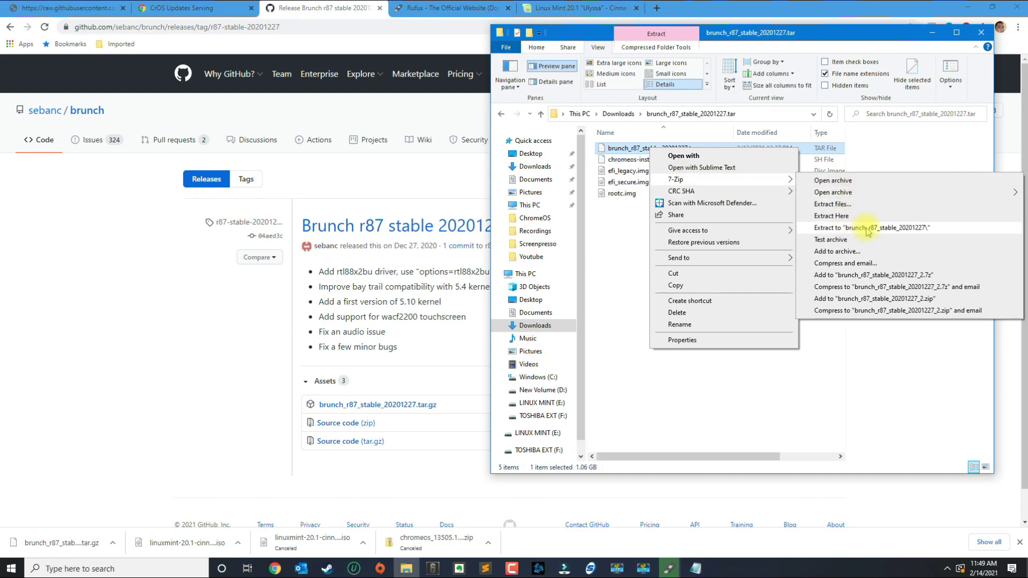
pyautogui.click(846, 217)
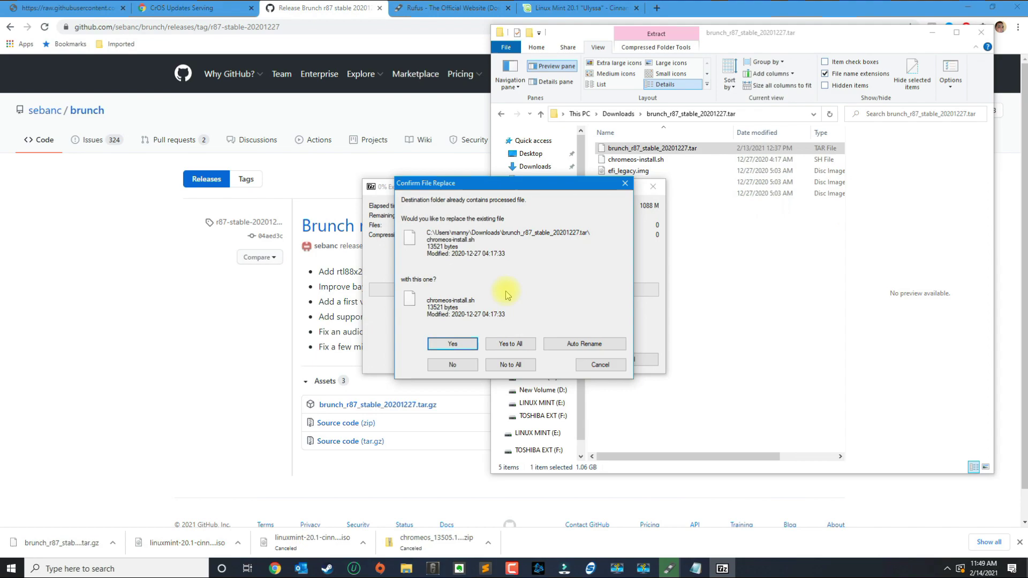
pyautogui.click(455, 343)
pyautogui.moveTo(653, 251); pyautogui.dragTo(639, 161)
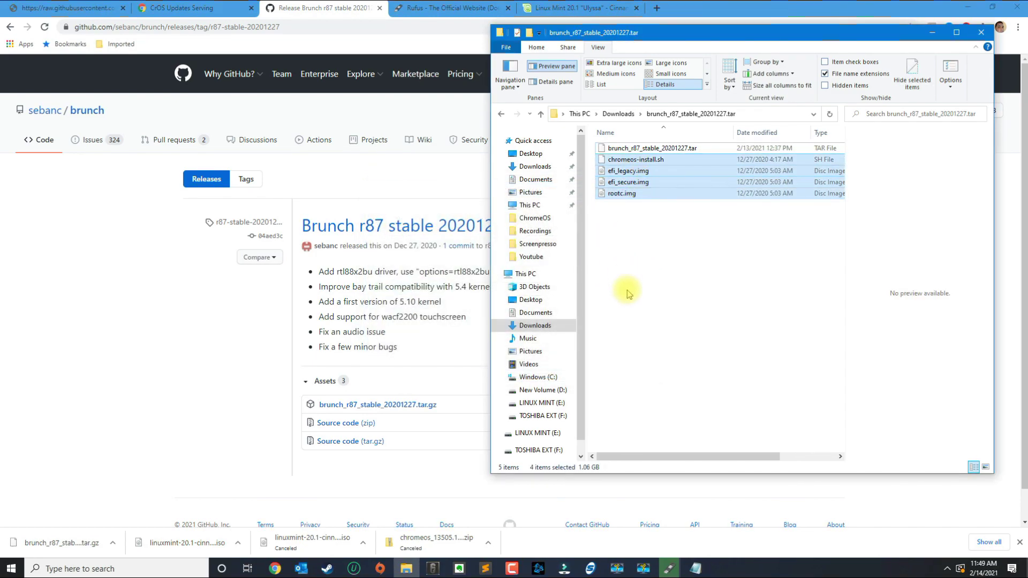
# - Open the ChromeOS folder on the TOSHIBA EXT (F:) drive and select its six files
pyautogui.click(550, 404)
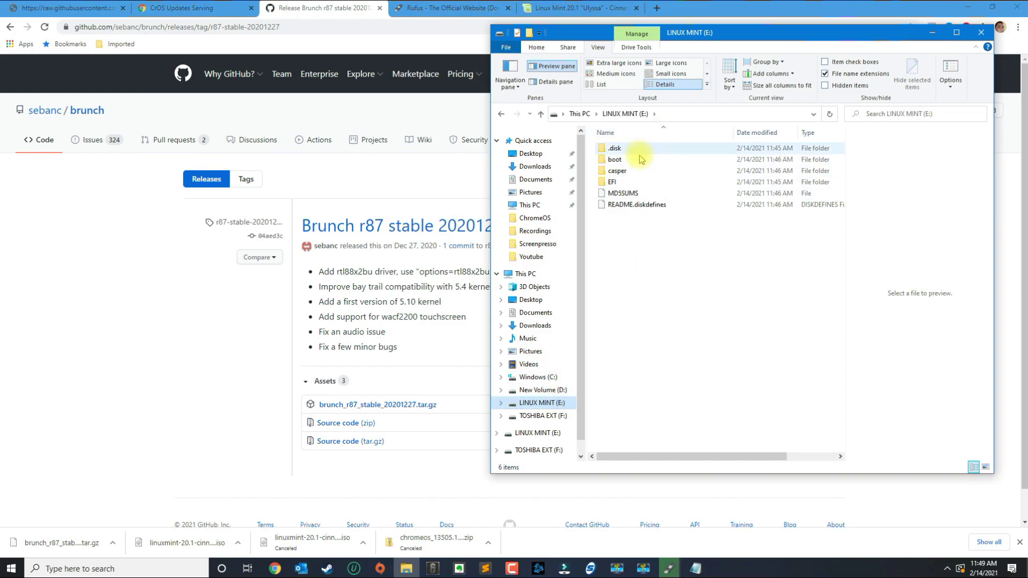
pyautogui.click(540, 415)
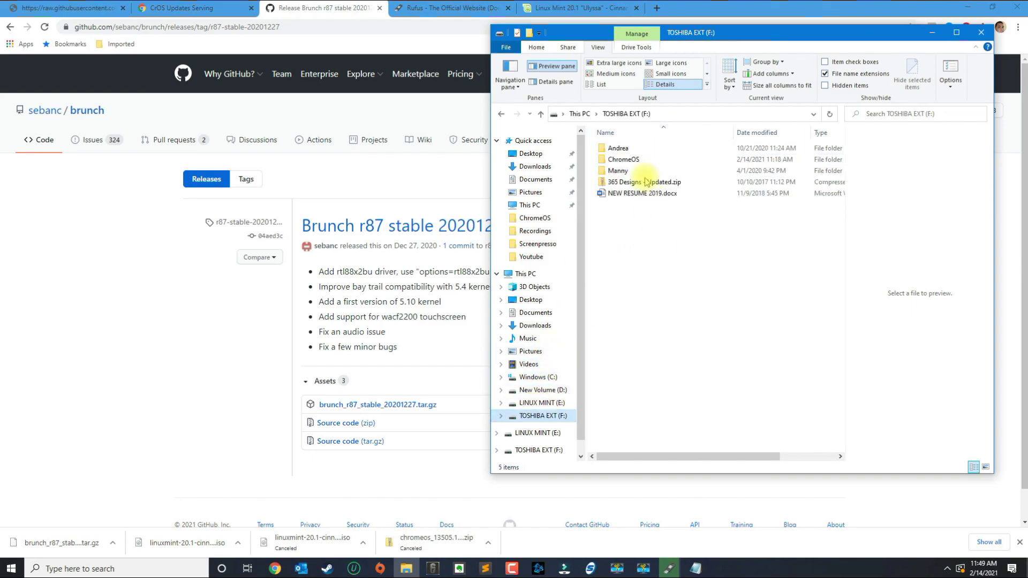
pyautogui.doubleClick(665, 160)
pyautogui.moveTo(659, 314); pyautogui.dragTo(616, 144)
# - Go through each file: rootc.img, chromeos-install.sh, efi_legacy.img, efi_secure.img, Install.sh, rammus_recovery.bin
pyautogui.click(627, 206)
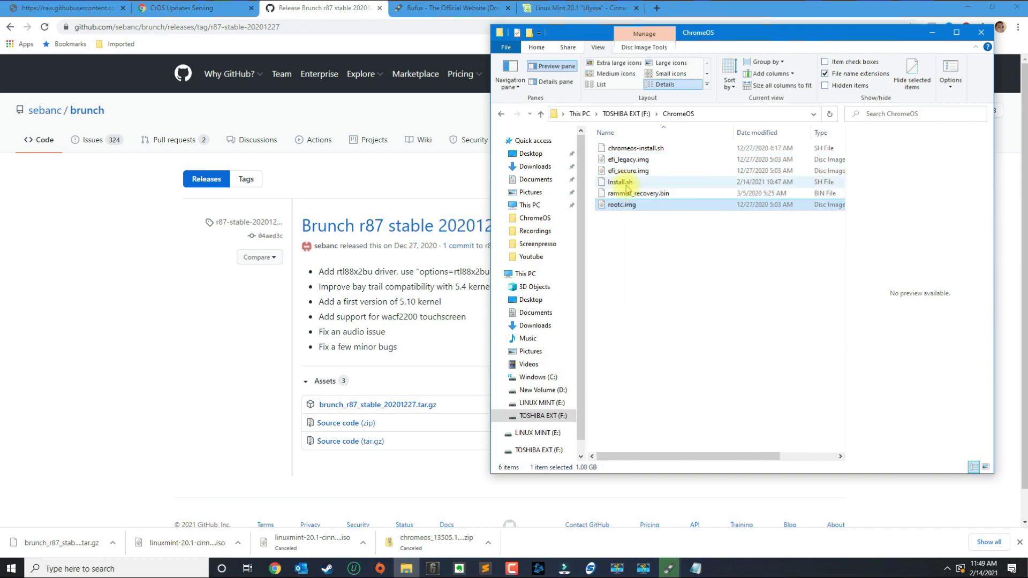
pyautogui.click(625, 148)
pyautogui.click(624, 159)
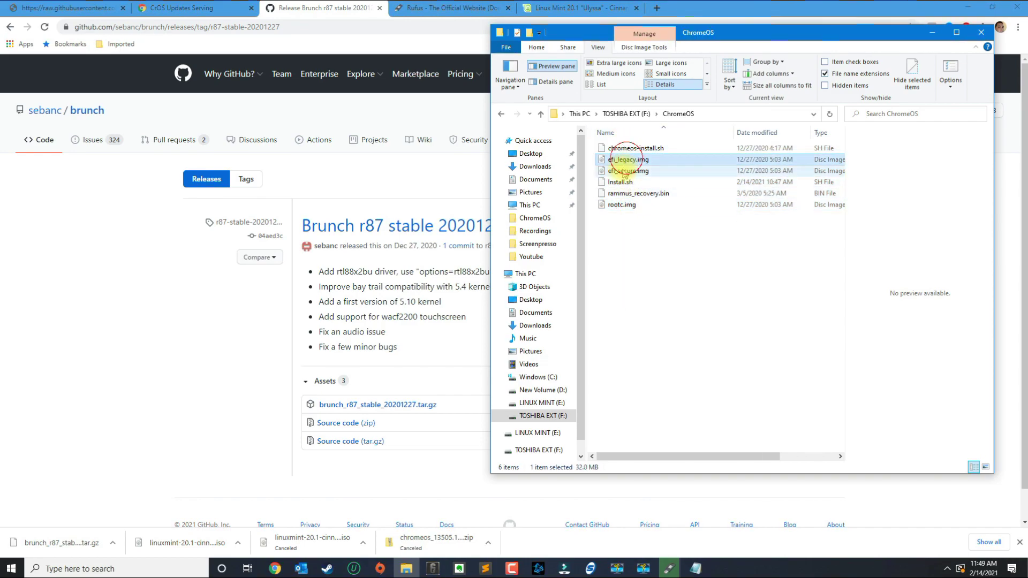
pyautogui.click(621, 172)
pyautogui.click(621, 182)
pyautogui.click(621, 193)
pyautogui.click(624, 204)
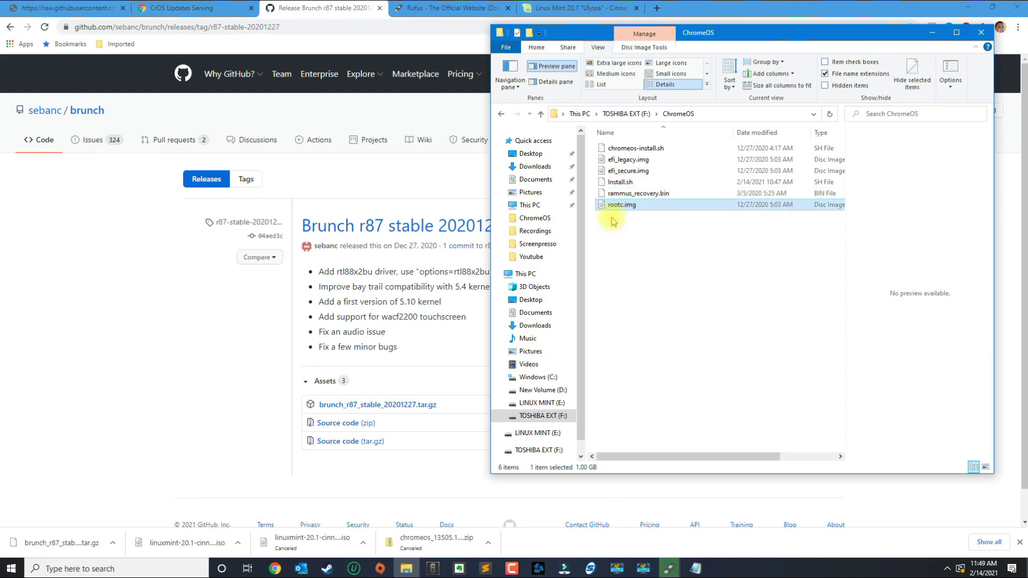
# - Recheck each file, noting rammus_recovery.bin's size, then deselect and return to Rufus's copy progress
pyautogui.click(632, 151)
pyautogui.click(623, 160)
pyautogui.click(622, 170)
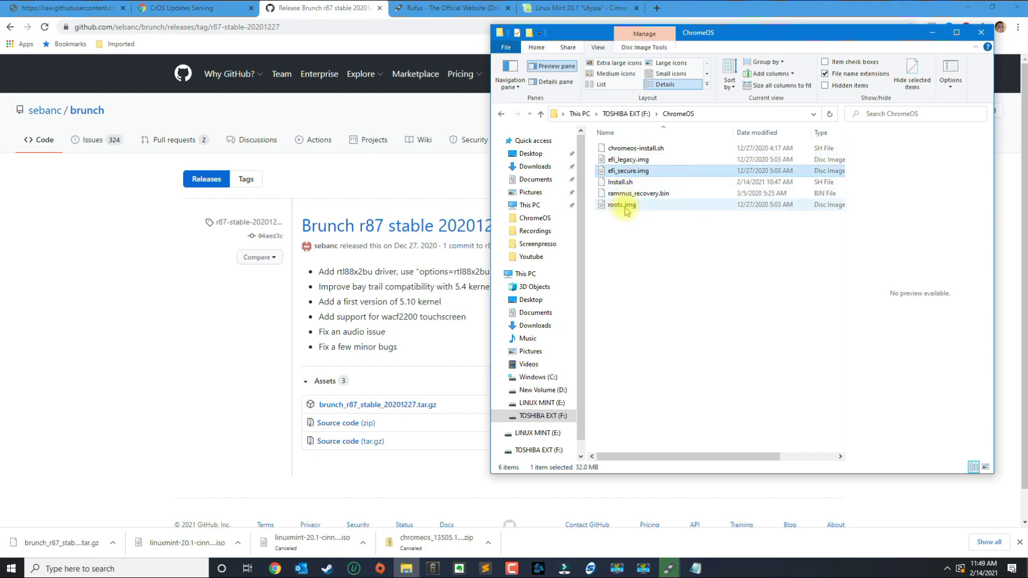
pyautogui.click(626, 208)
pyautogui.click(627, 183)
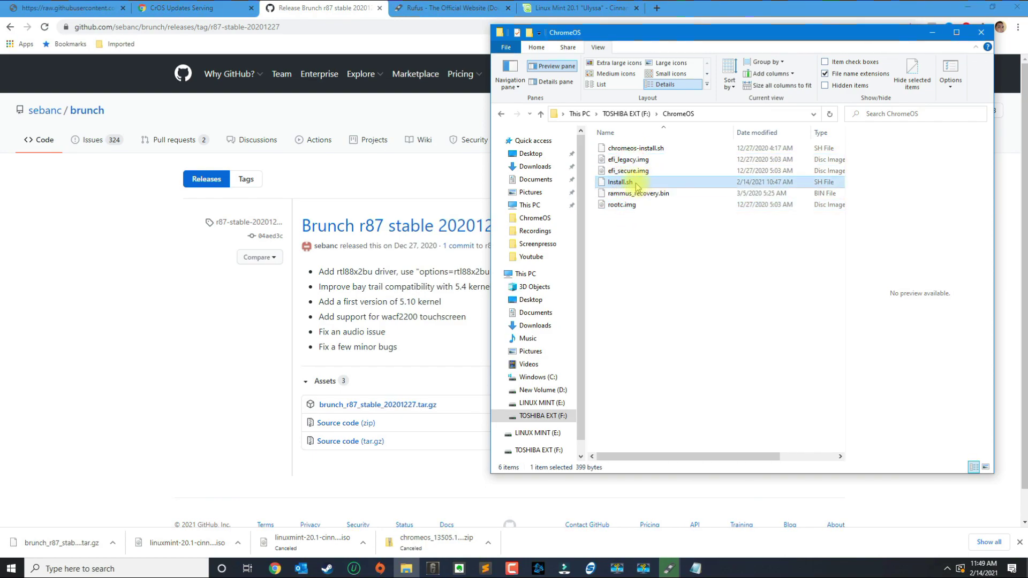
pyautogui.click(667, 194)
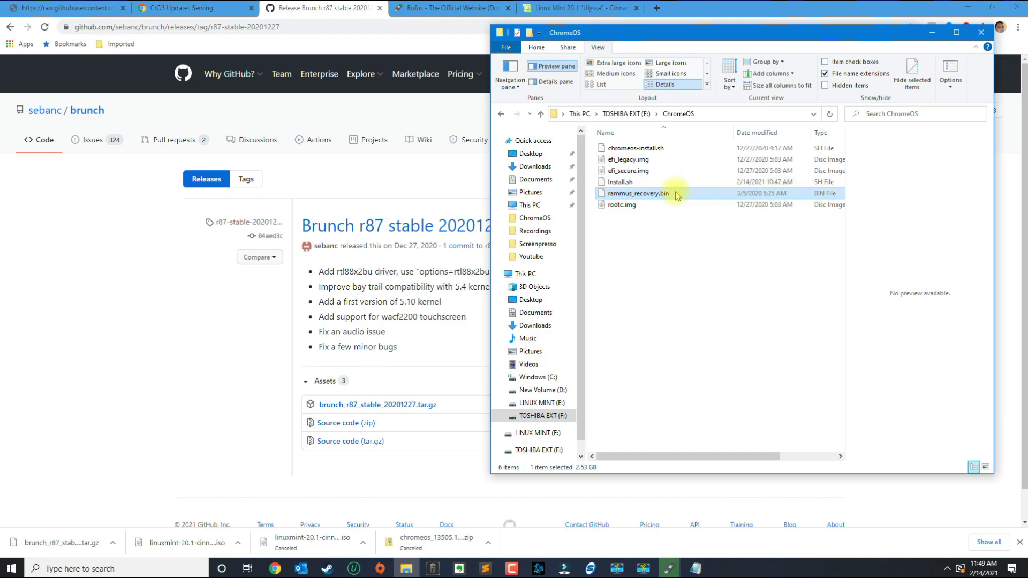
pyautogui.click(668, 289)
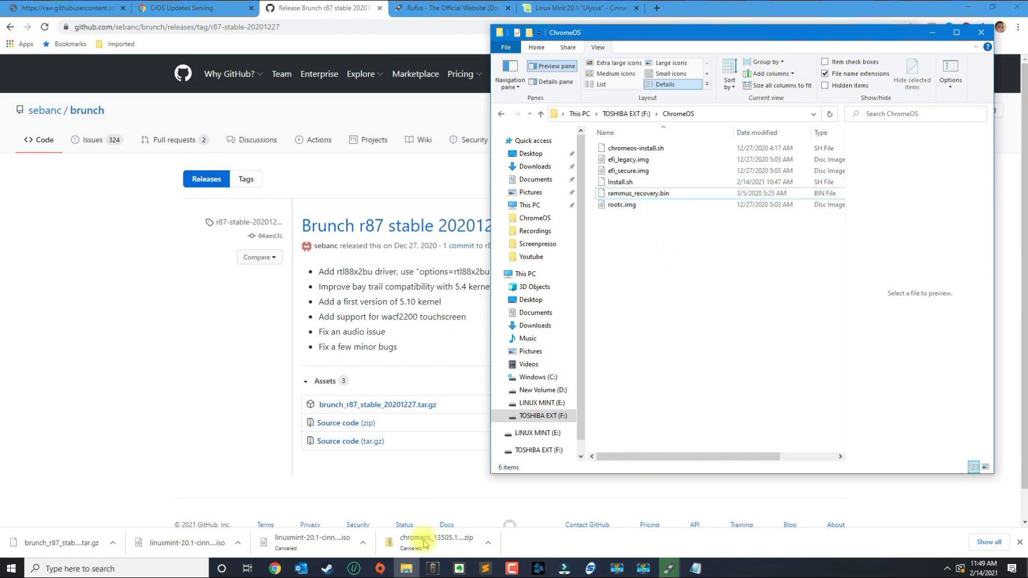
pyautogui.click(669, 568)
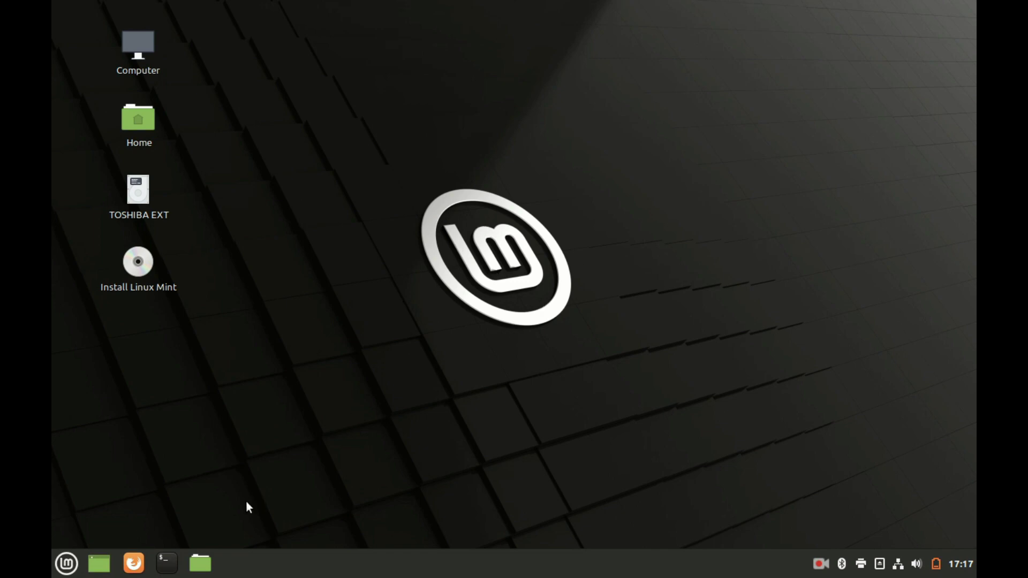
# - Open a terminal, move it to the right, and open the TOSHIBA EXT drive in the file manager
pyautogui.click(169, 564)
pyautogui.moveTo(405, 115); pyautogui.dragTo(616, 15)
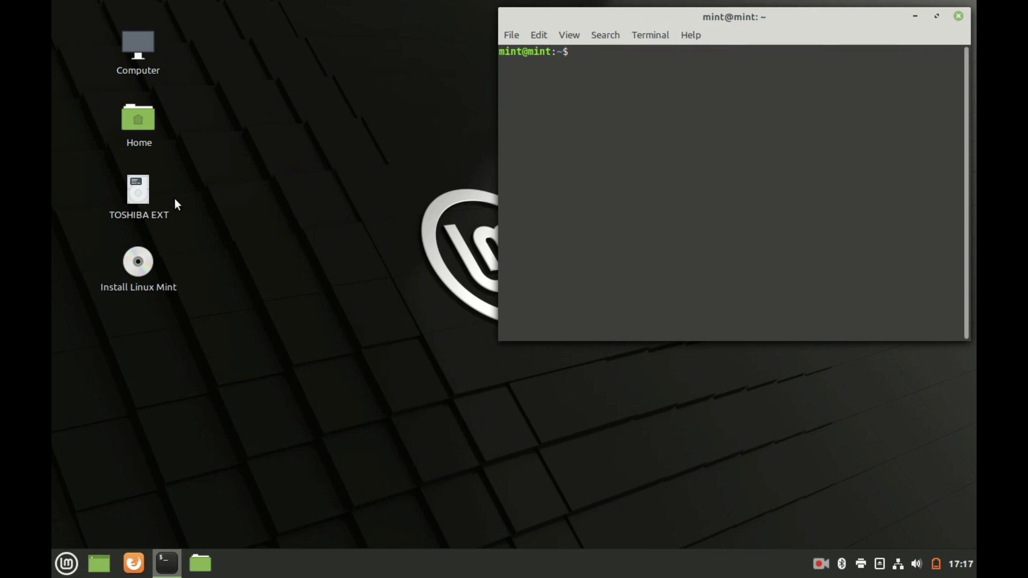
pyautogui.click(146, 185)
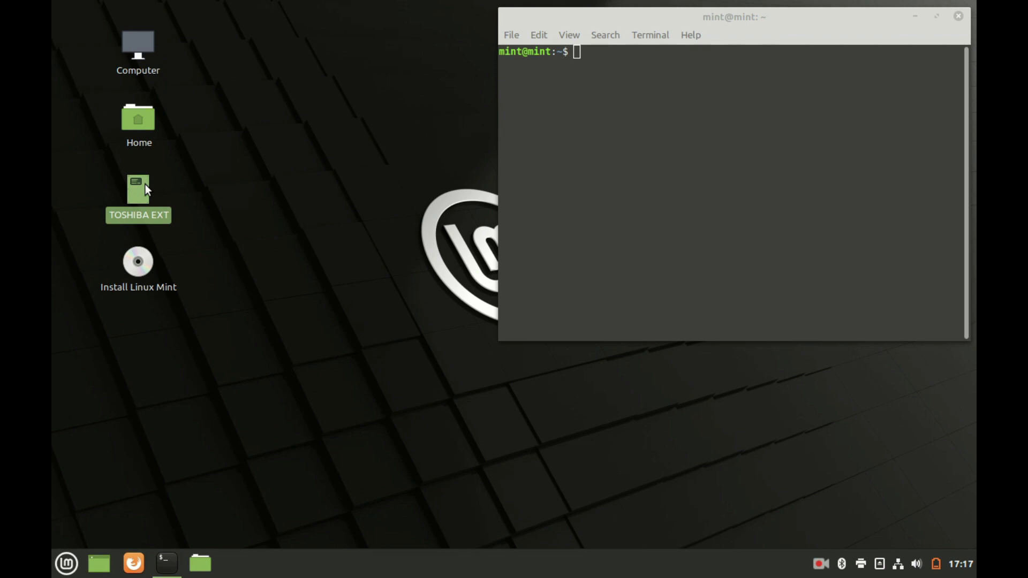
pyautogui.doubleClick(145, 184)
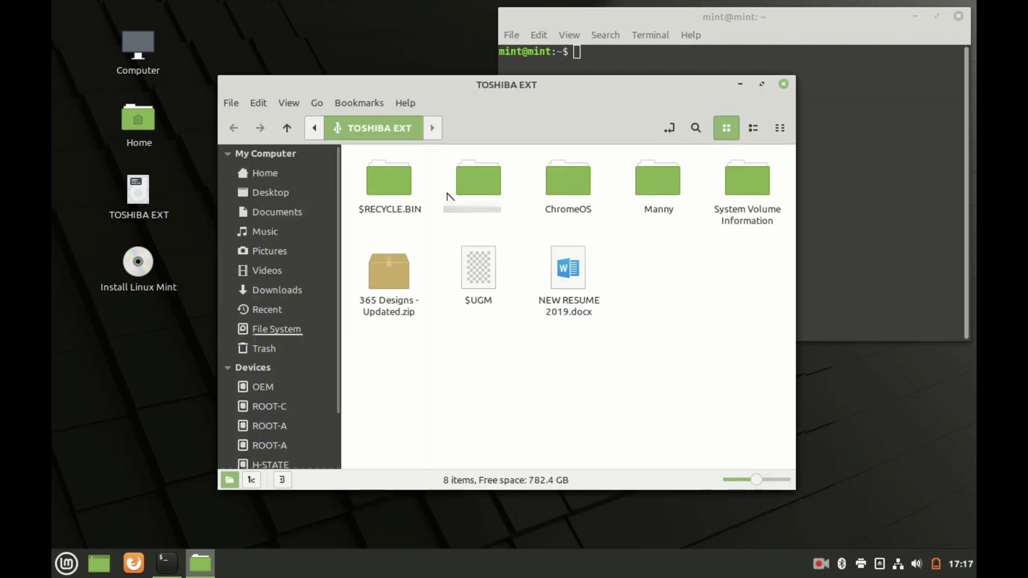
# - Open the ChromeOS folder, reposition the file manager window, and select efi_legacy.img
pyautogui.doubleClick(563, 177)
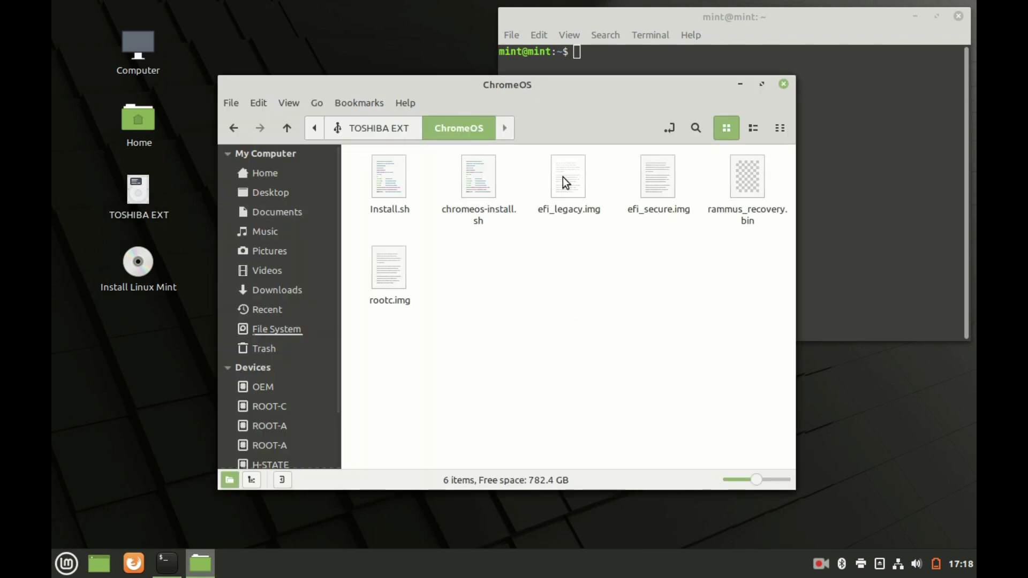
pyautogui.moveTo(566, 88); pyautogui.dragTo(429, 35)
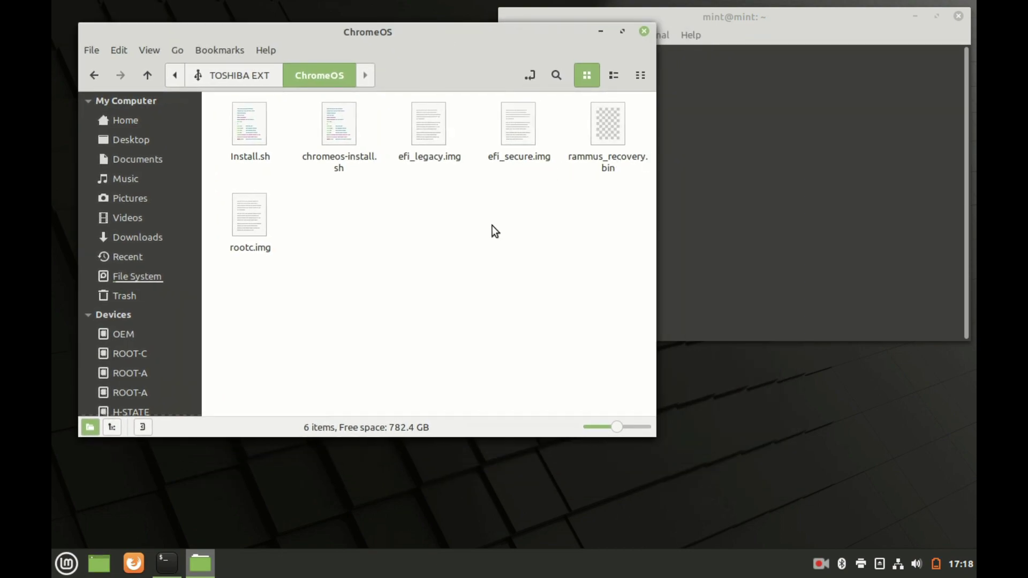
pyautogui.moveTo(692, 207); pyautogui.dragTo(463, 223)
pyautogui.click(464, 223)
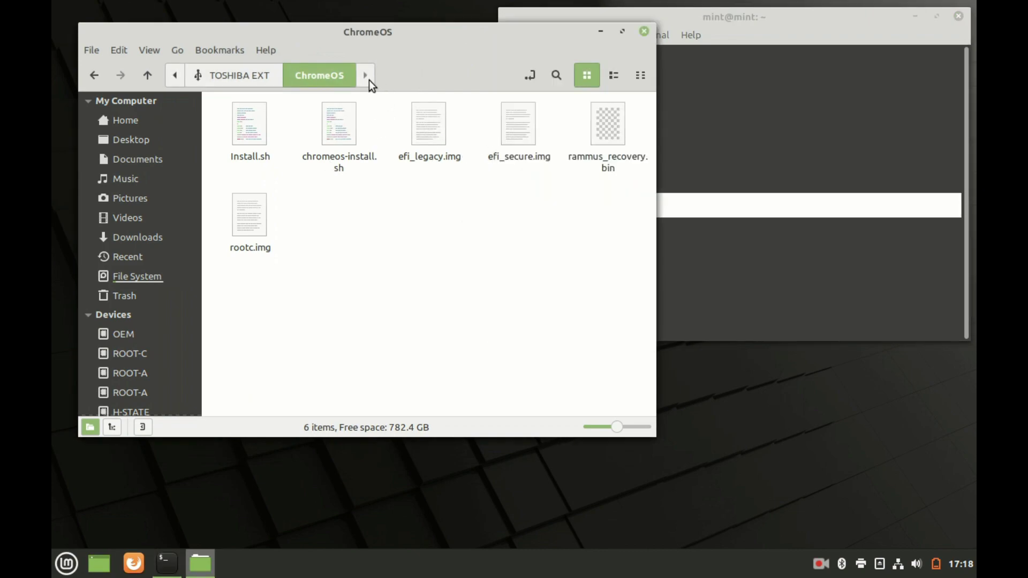
pyautogui.click(424, 145)
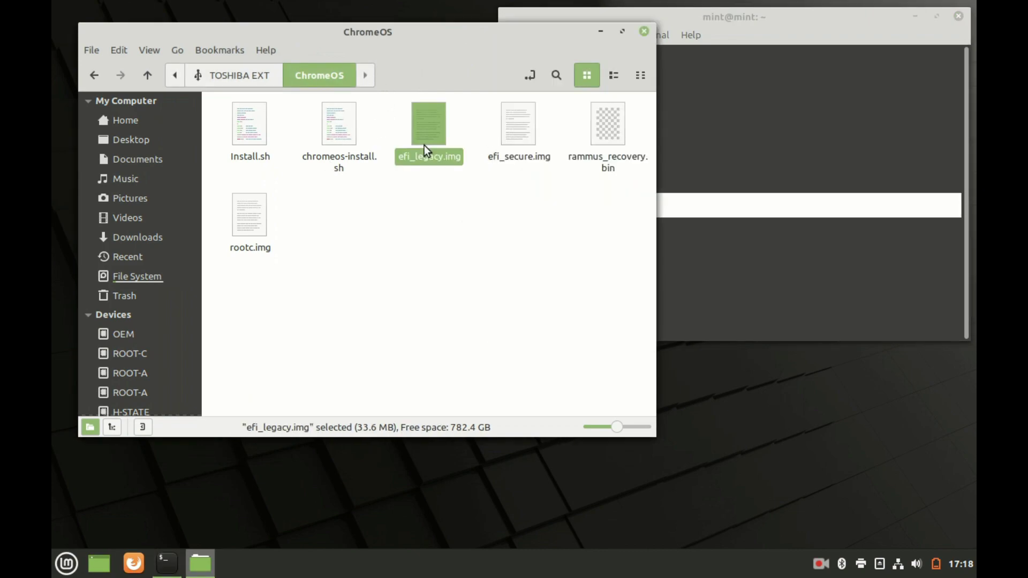
# - Copy the location path /media/mint/TOSHIBA EXT/ChromeOS from efi_legacy.img's Properties window
pyautogui.rightClick(432, 136)
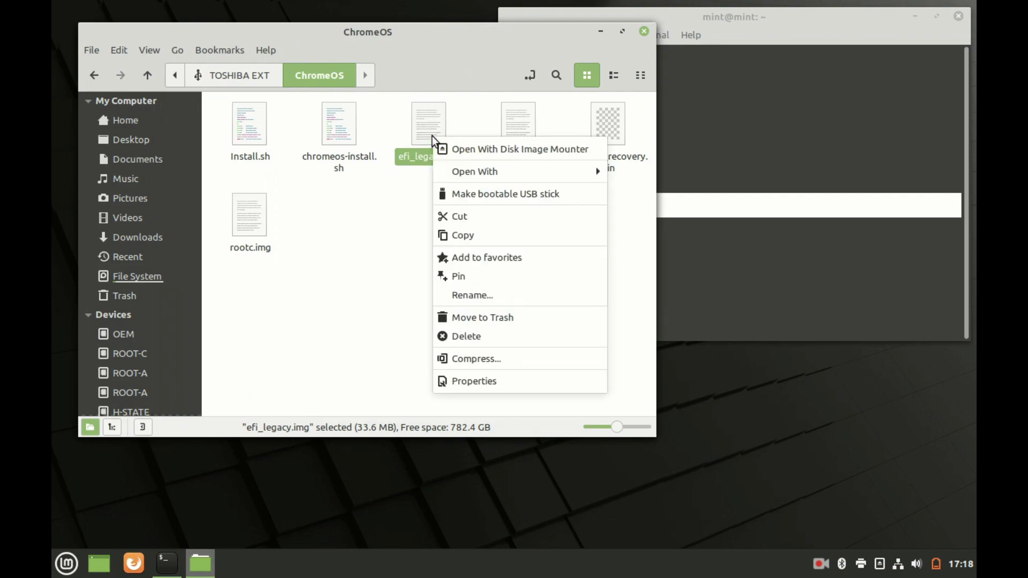
pyautogui.click(467, 381)
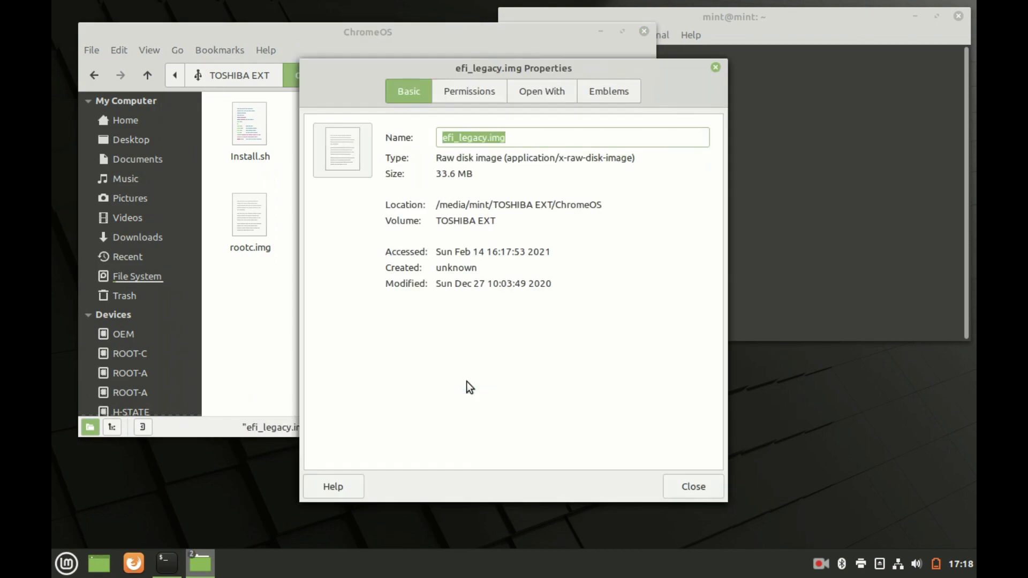
pyautogui.moveTo(605, 205); pyautogui.dragTo(434, 201)
pyautogui.rightClick(462, 203)
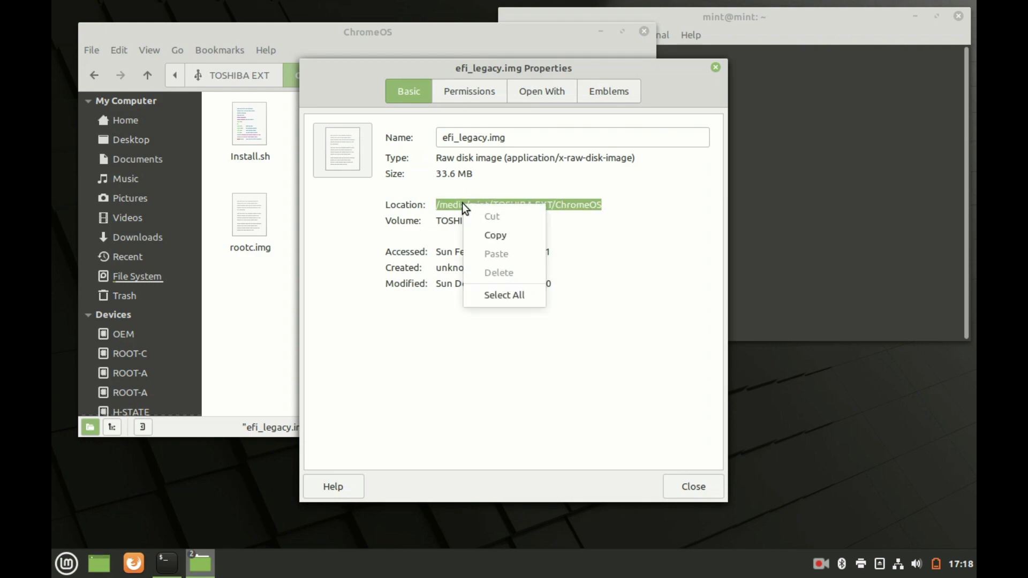
pyautogui.click(493, 233)
pyautogui.click(716, 68)
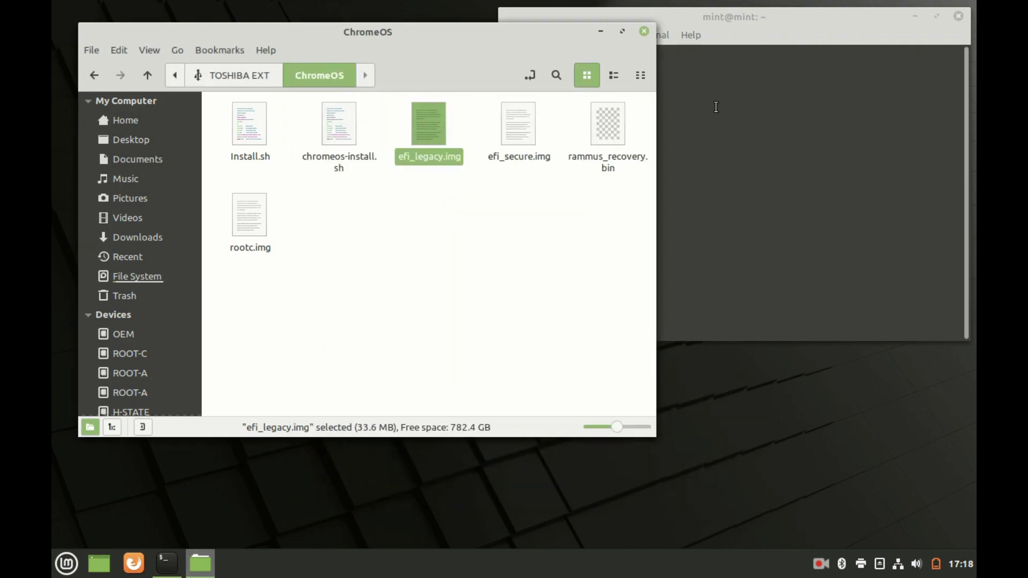
pyautogui.click(715, 107)
# - Run cd '/media/mint/TOSHIBA EXT/ChromeOS' in the terminal using the pasted path
pyautogui.write('cd ')
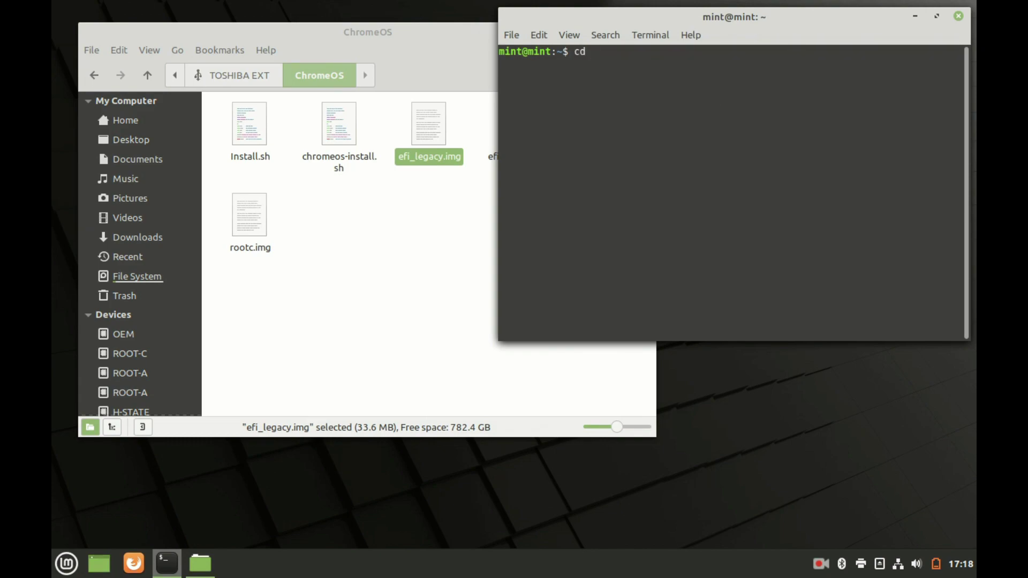
pyautogui.write("'")
pyautogui.click(548, 37)
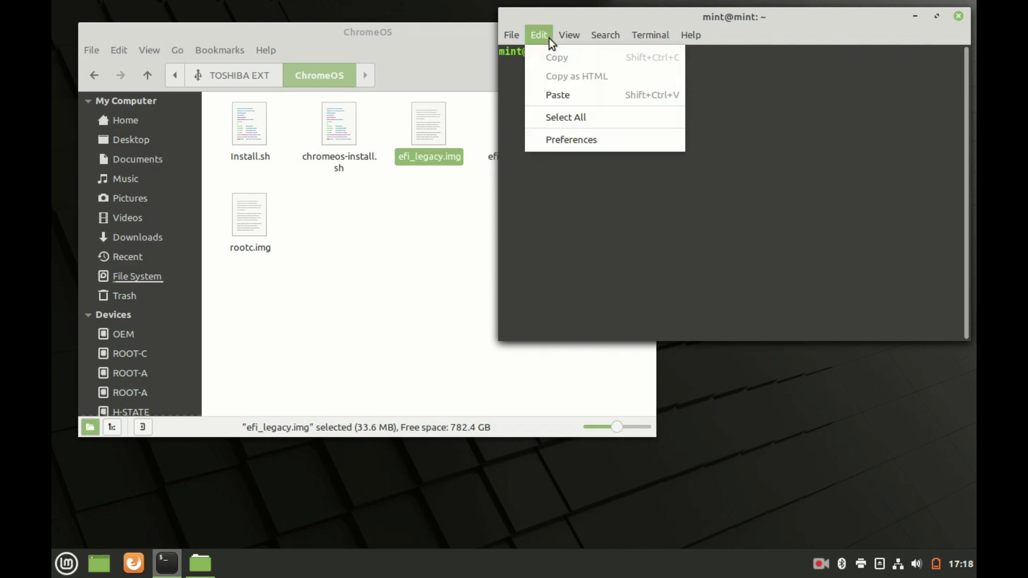
pyautogui.click(563, 87)
pyautogui.write("'")
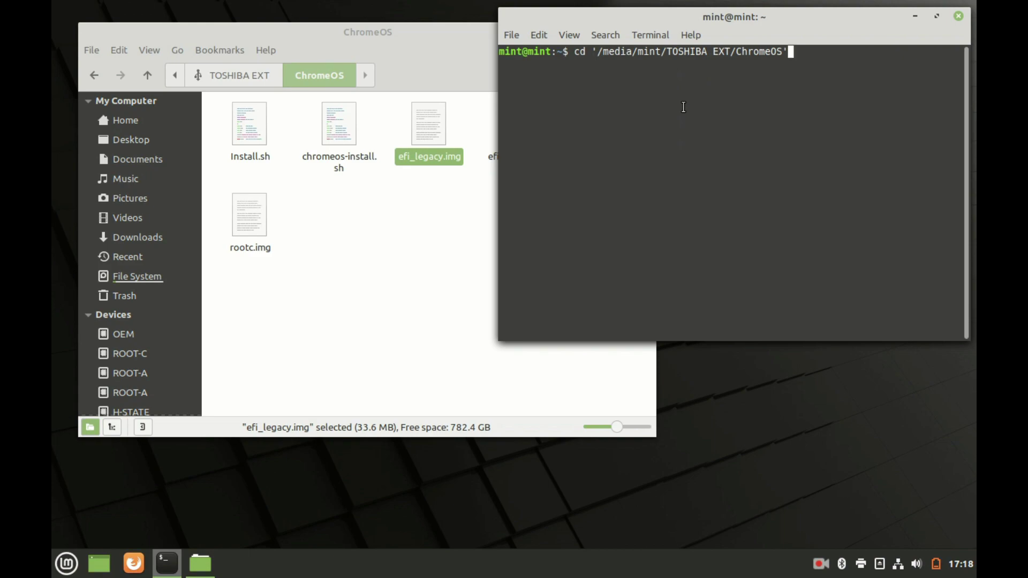
pyautogui.press('Return')
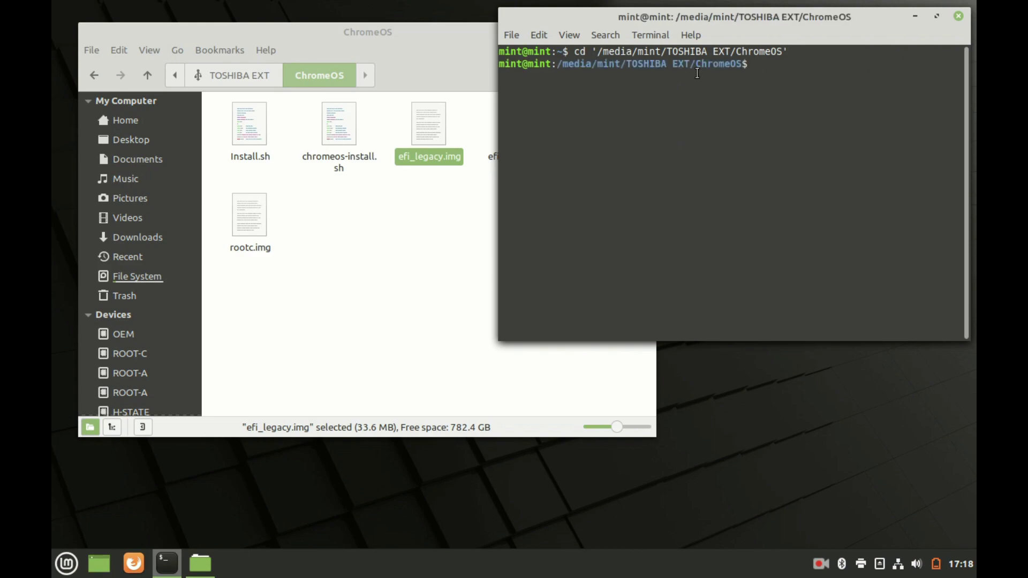
# - Check the new prompt's path, then select Install.sh in the file manager
pyautogui.moveTo(747, 66); pyautogui.dragTo(499, 60)
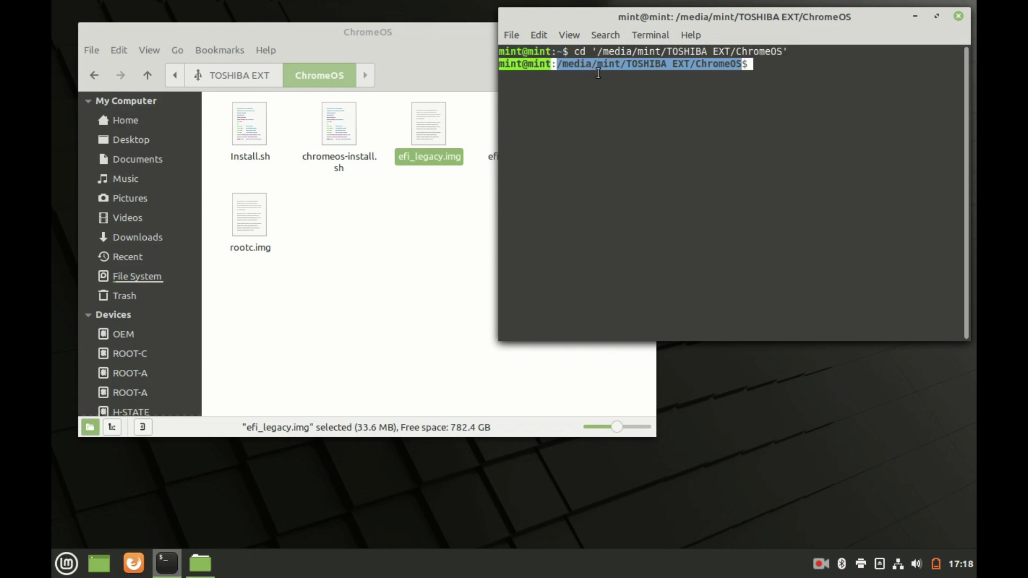
pyautogui.click(649, 77)
pyautogui.click(434, 219)
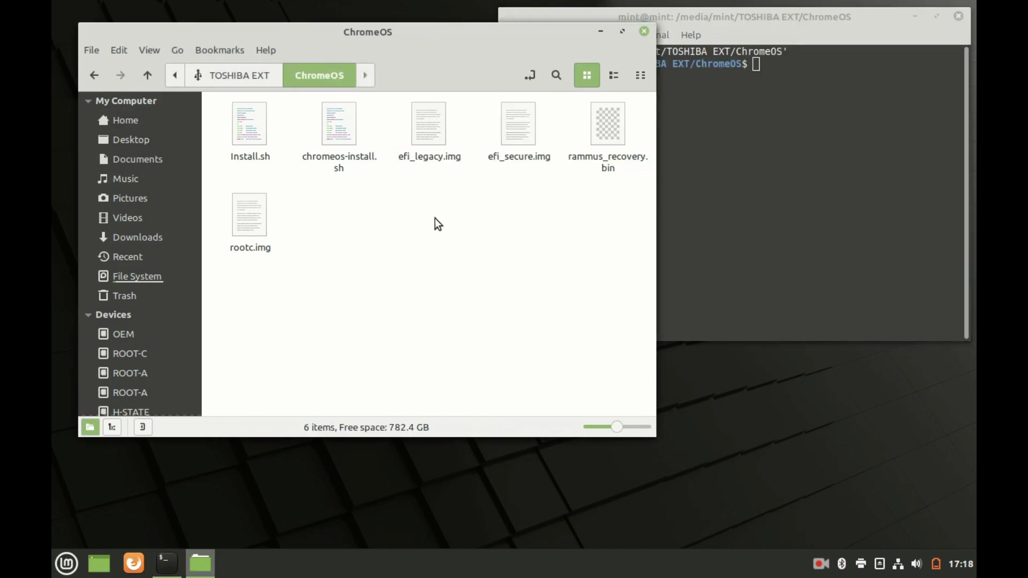
pyautogui.click(250, 130)
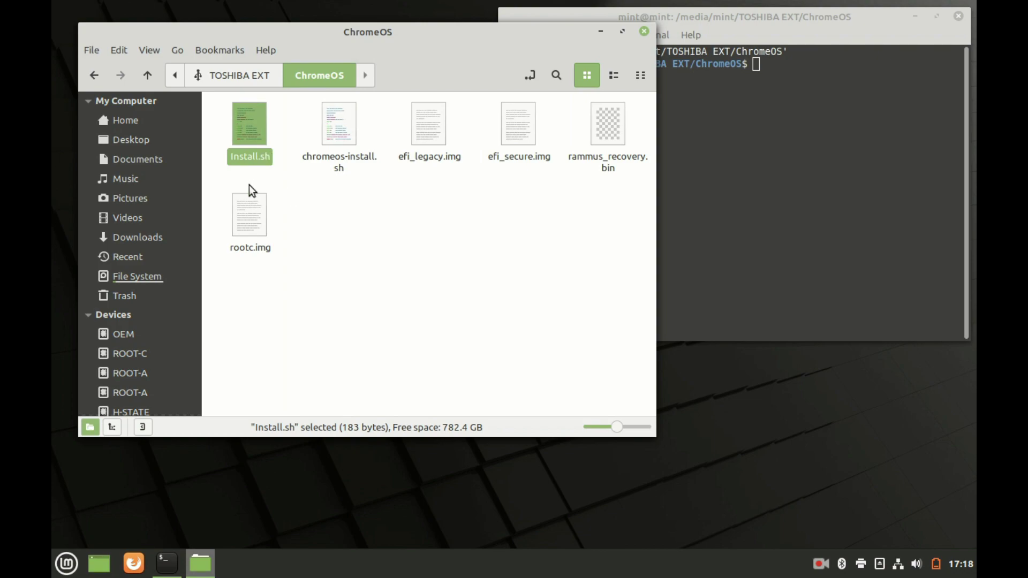
# - Launch the Xed text editor by searching 'text' in the applications menu and position it
pyautogui.click(65, 564)
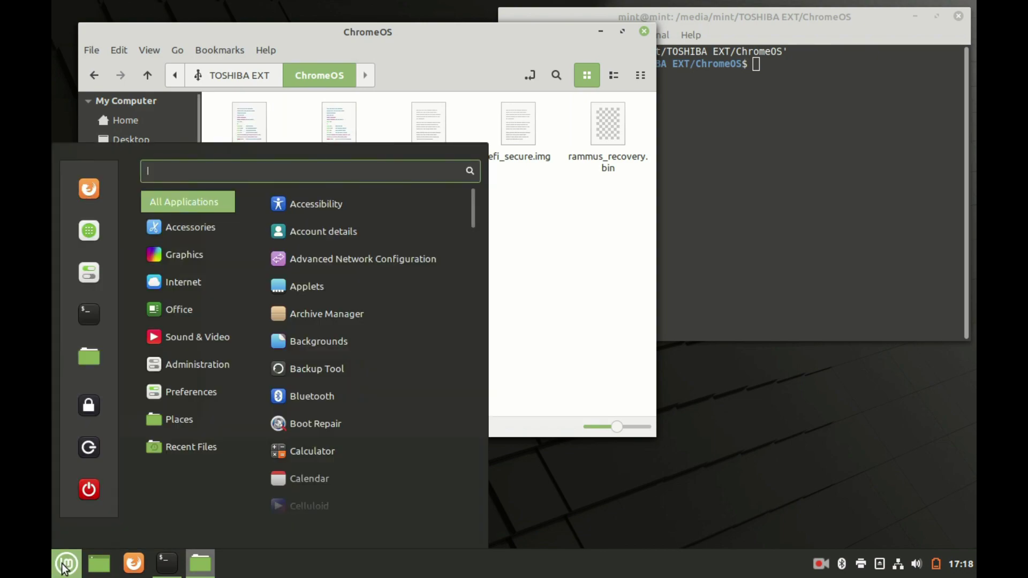
pyautogui.moveTo(169, 243)
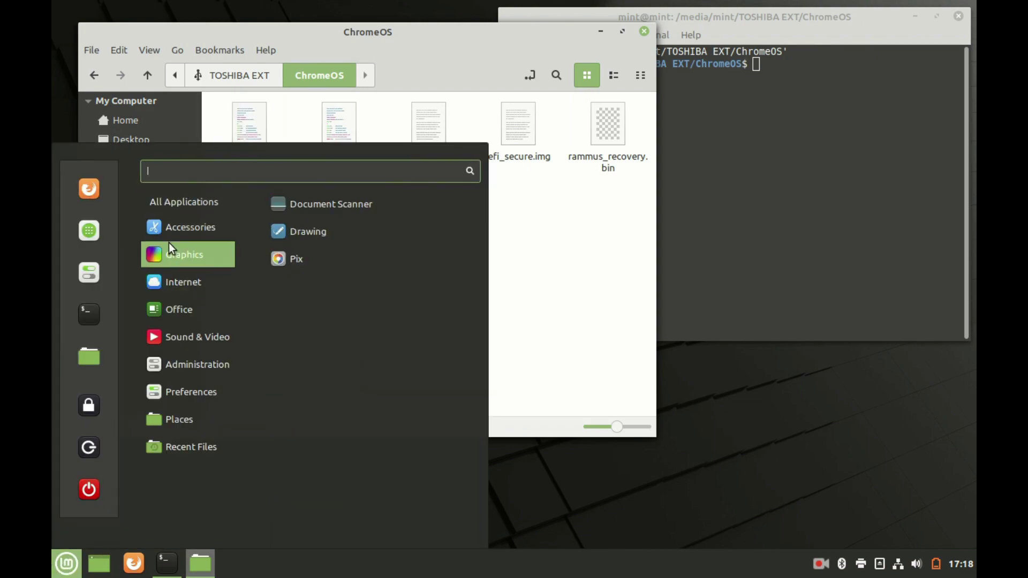
pyautogui.write('text')
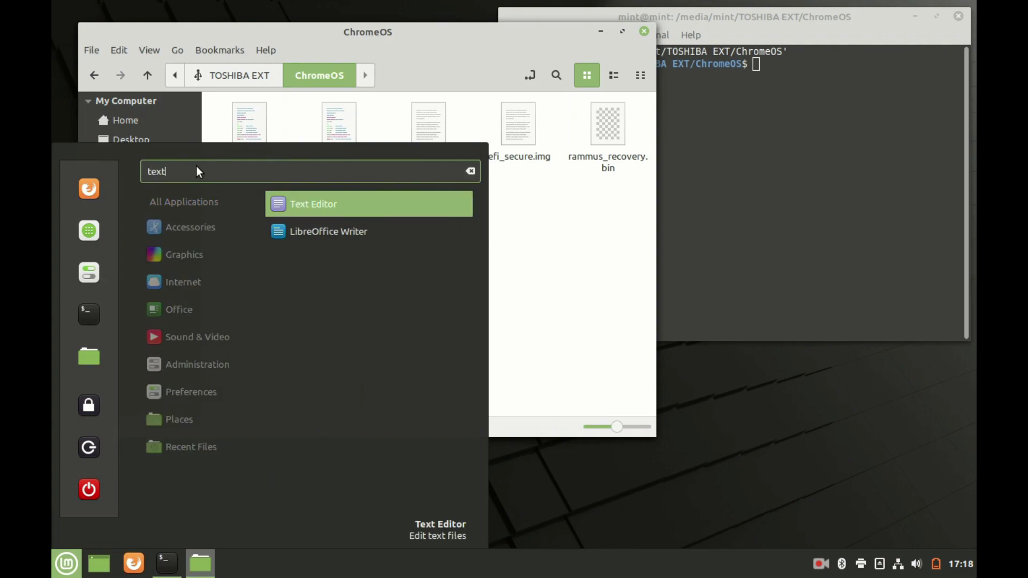
pyautogui.click(325, 205)
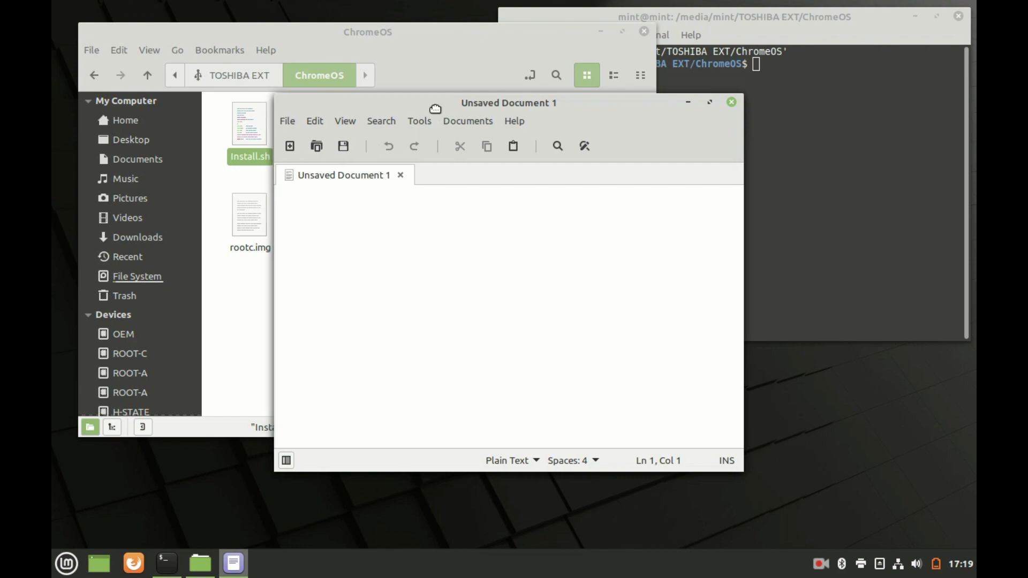
pyautogui.moveTo(434, 109); pyautogui.dragTo(668, 61)
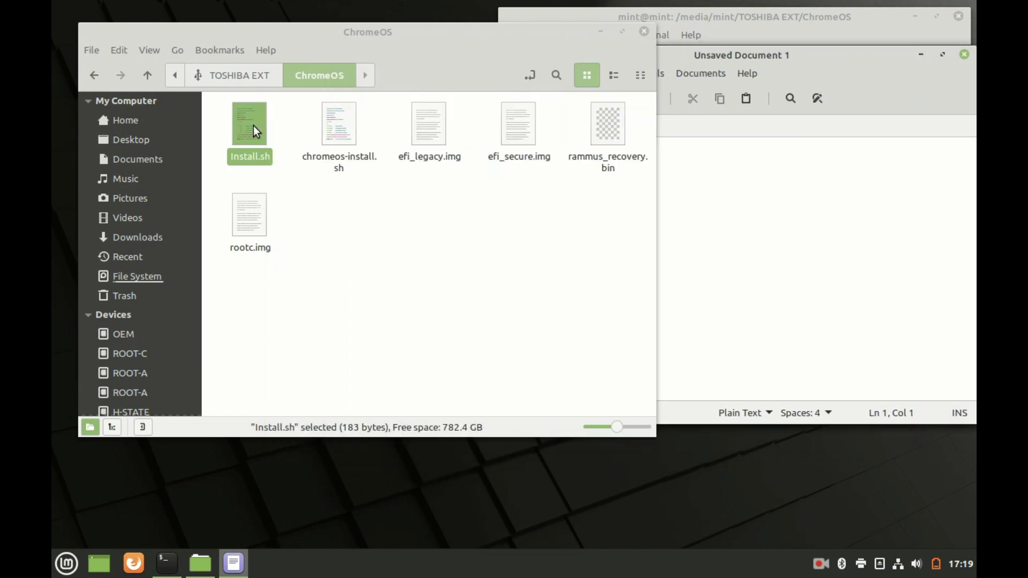
# - Open Install.sh in Xed and review its apt-get, figlet, pv, cgpt and chromeos-install.sh commands
pyautogui.moveTo(253, 126); pyautogui.dragTo(765, 238)
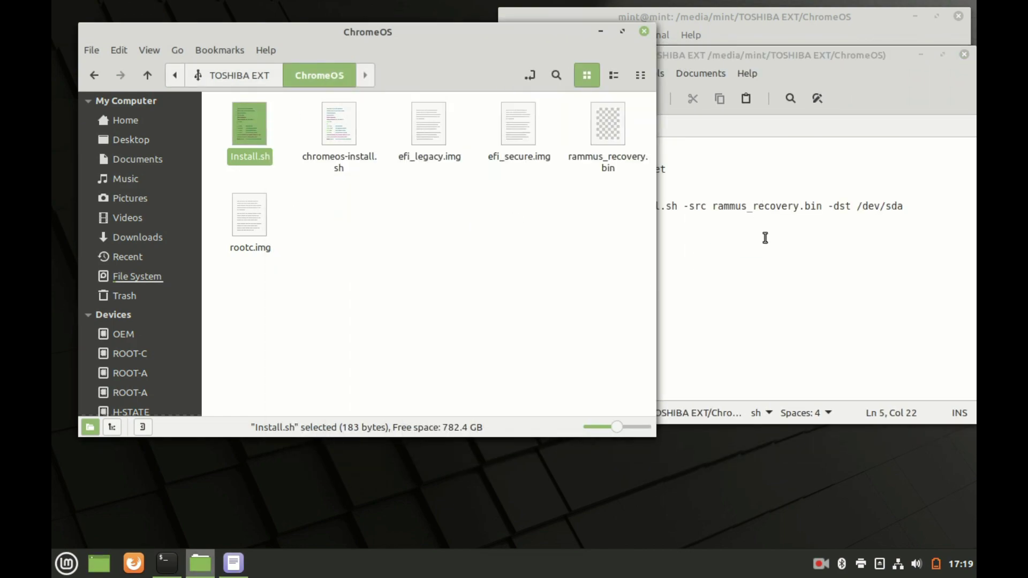
pyautogui.click(765, 238)
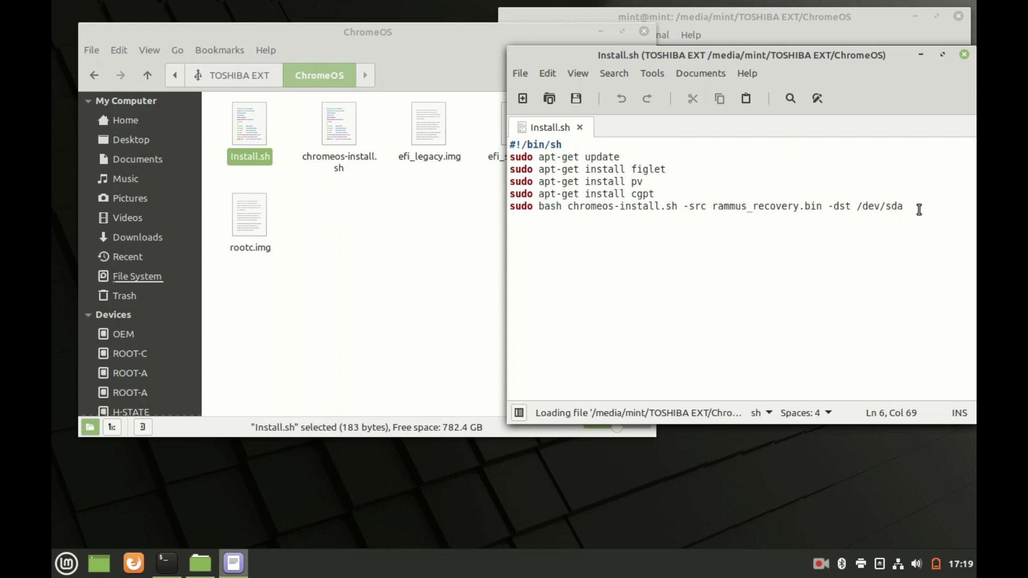
pyautogui.moveTo(919, 210); pyautogui.dragTo(488, 136)
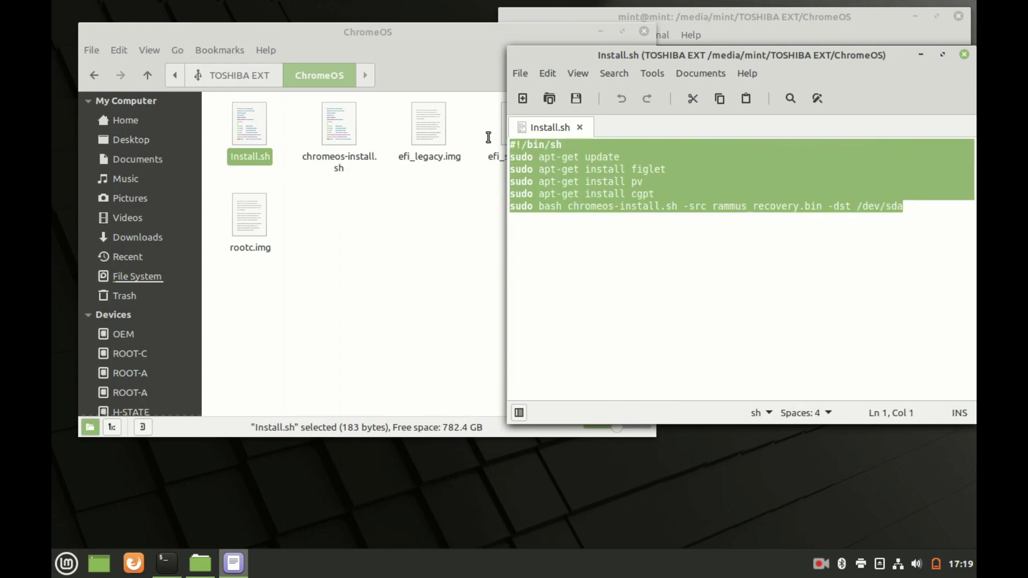
pyautogui.click(607, 194)
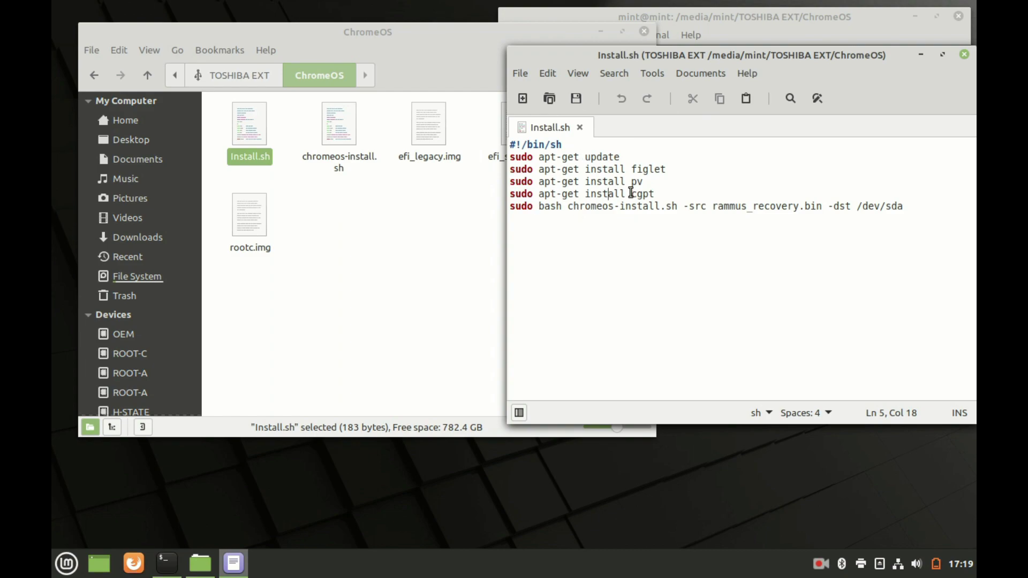
# - Save Install.sh as UTF-8 with Unix/Linux line endings, replacing the existing file
pyautogui.click(517, 75)
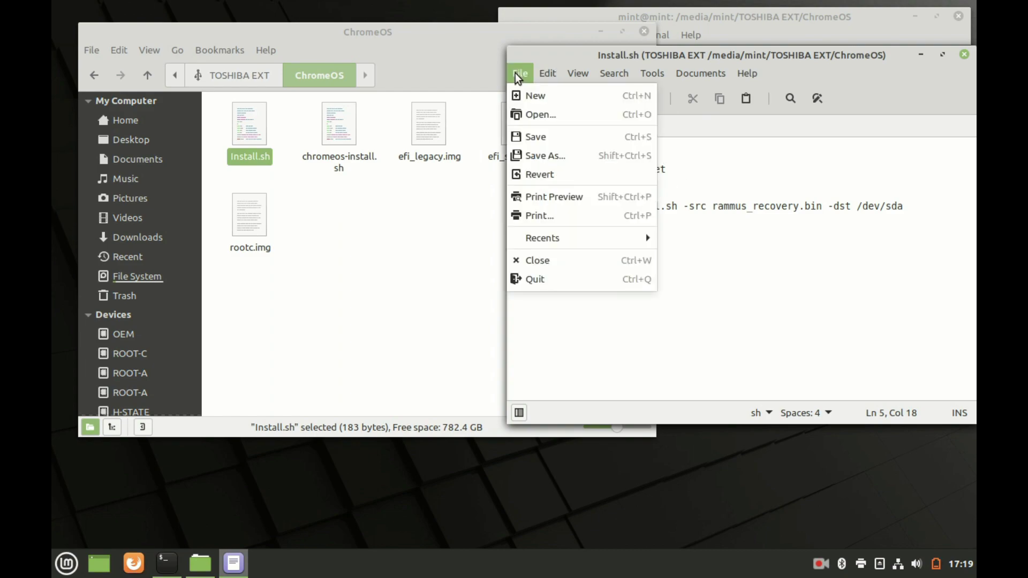
pyautogui.click(531, 155)
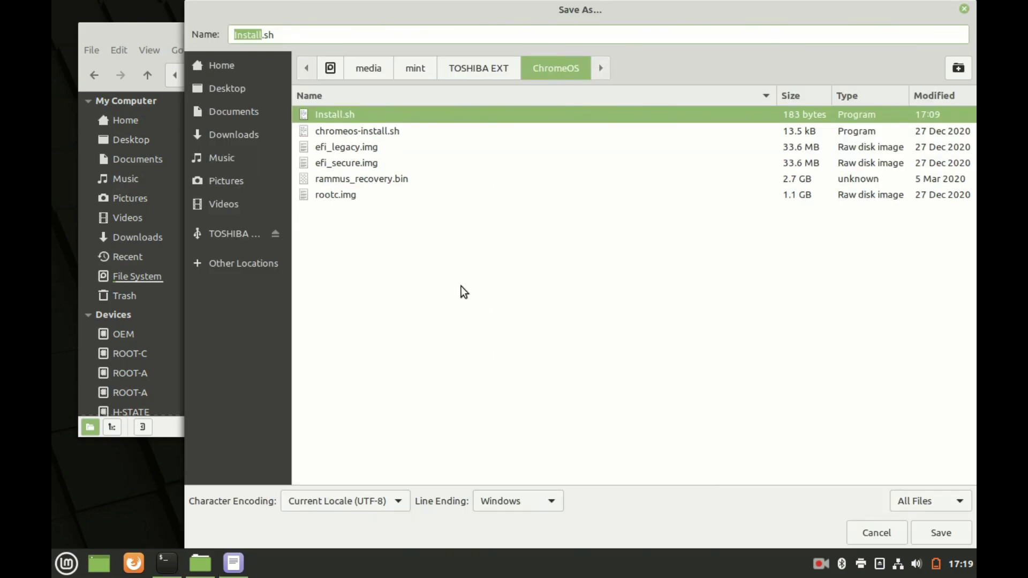
pyautogui.click(503, 505)
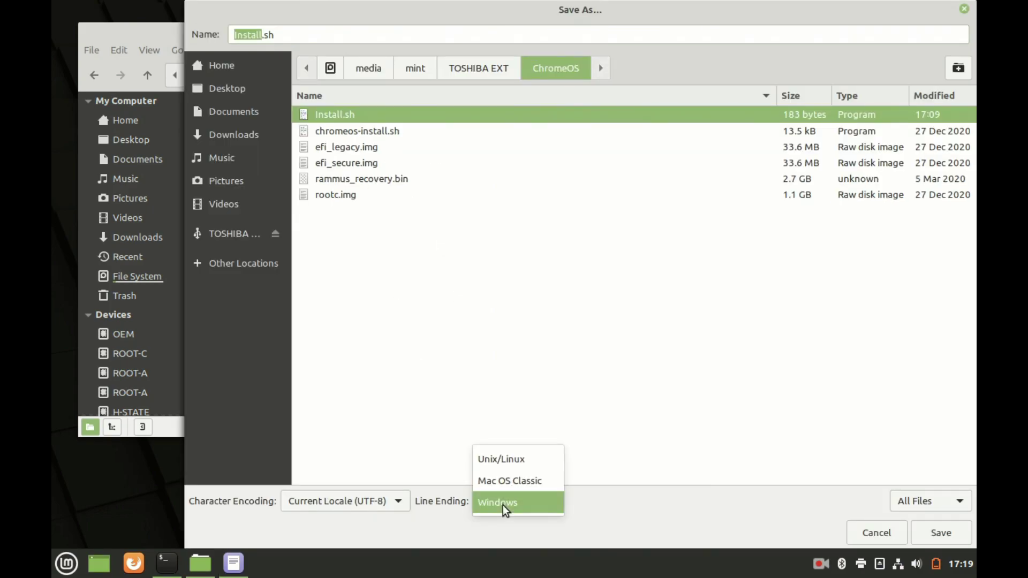
pyautogui.click(499, 458)
pyautogui.click(392, 495)
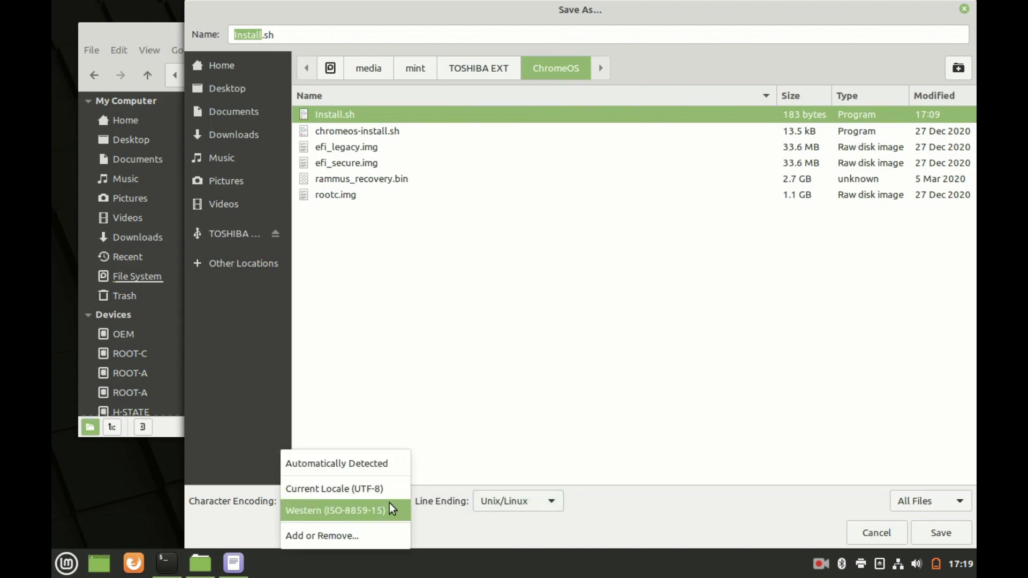
pyautogui.press('Escape')
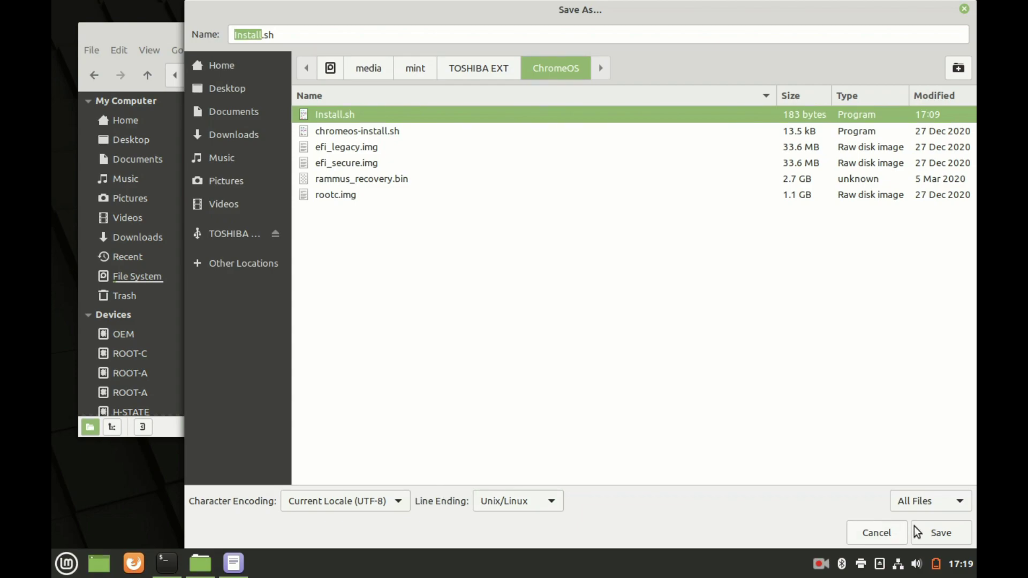
pyautogui.click(934, 528)
pyautogui.click(691, 336)
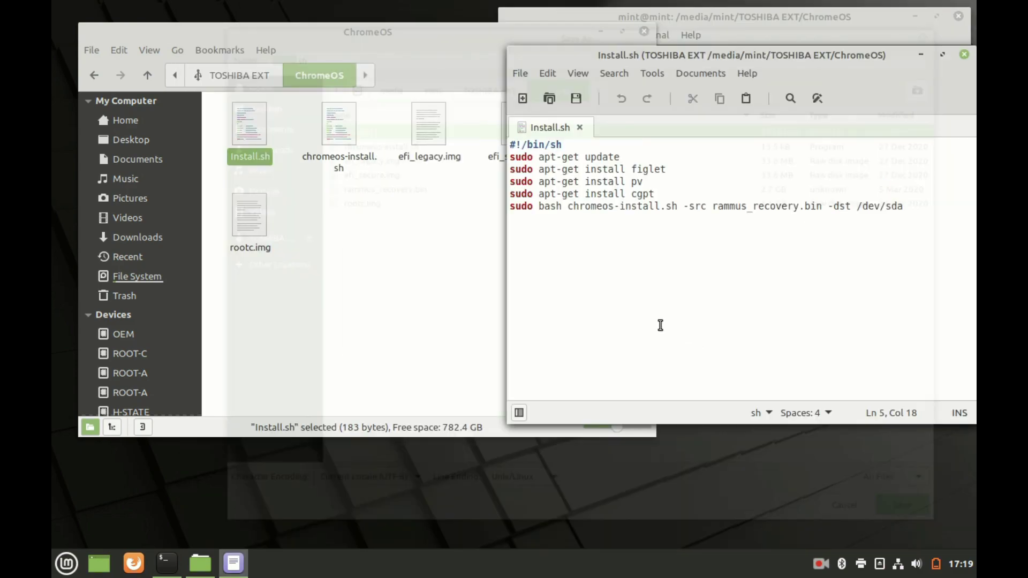
pyautogui.click(257, 138)
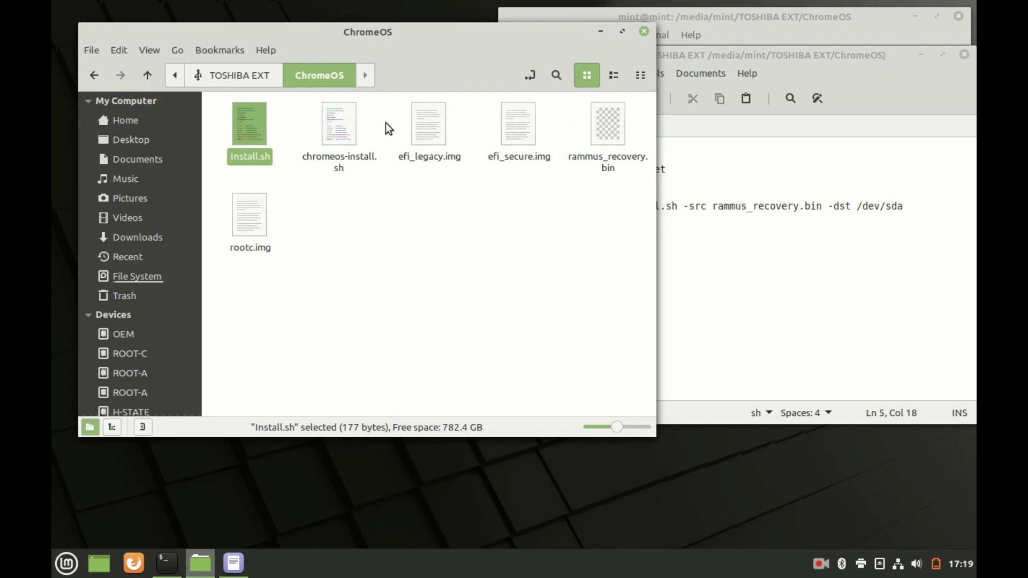
# - Enter sudo sh Install.sh at the terminal prompt without running it yet
pyautogui.moveTo(757, 25); pyautogui.dragTo(770, 54)
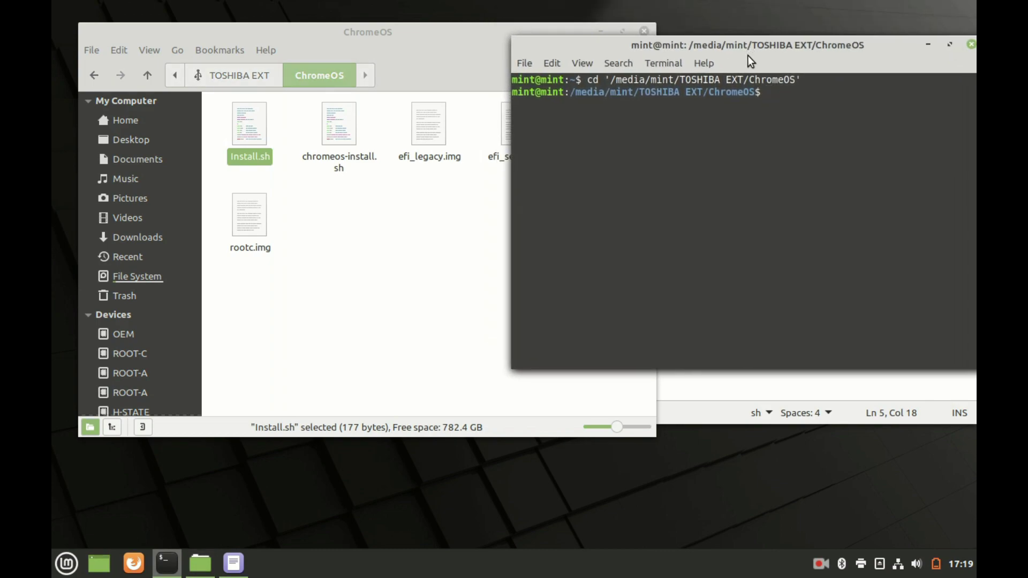
pyautogui.click(255, 139)
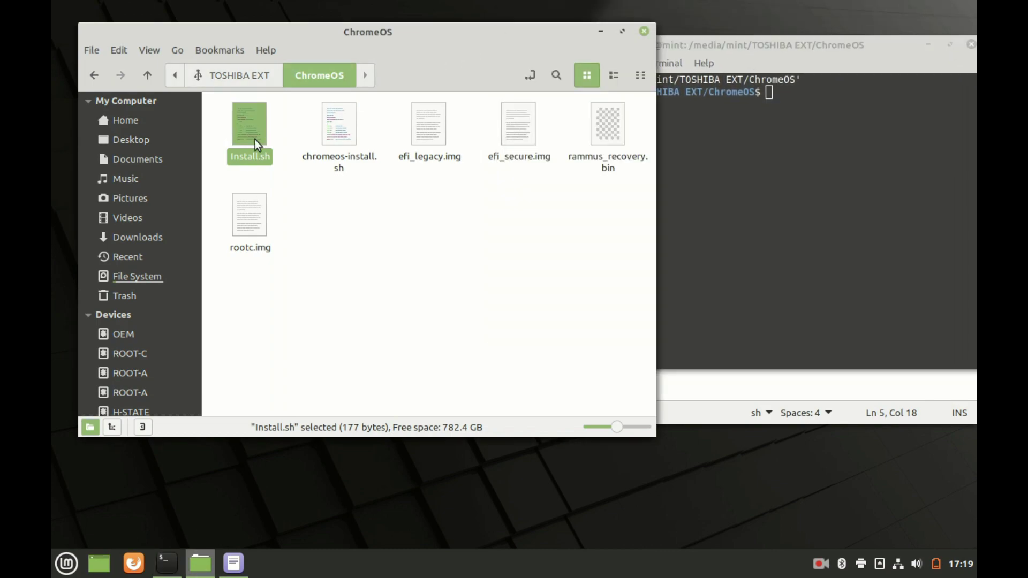
pyautogui.click(793, 119)
pyautogui.write('sudo ')
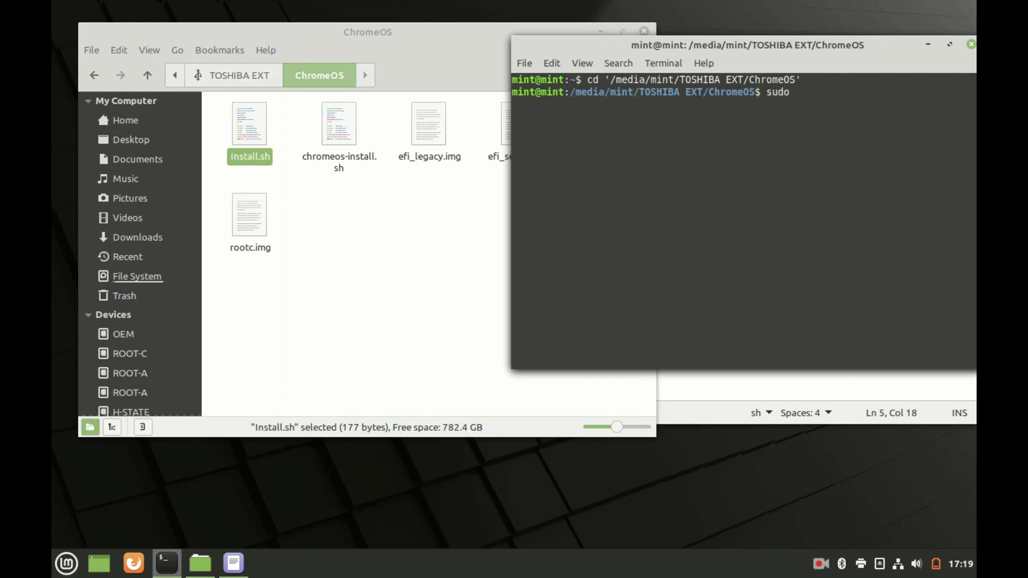
pyautogui.write('sh Install.sh')
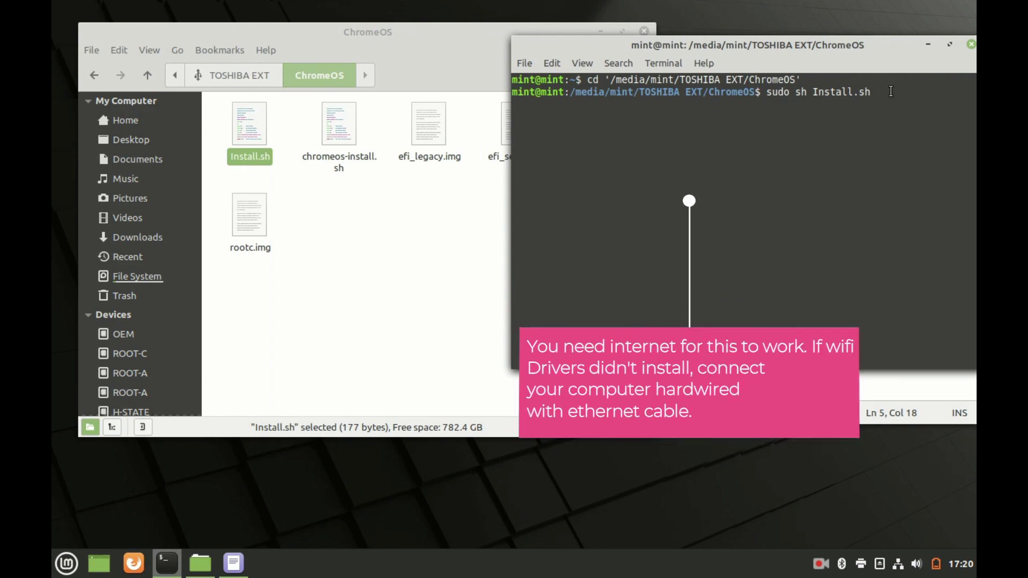
# - Run sudo sh Install.sh, installing figlet, pv and cgpt until it asks to erase /dev/sda
pyautogui.press('Return')
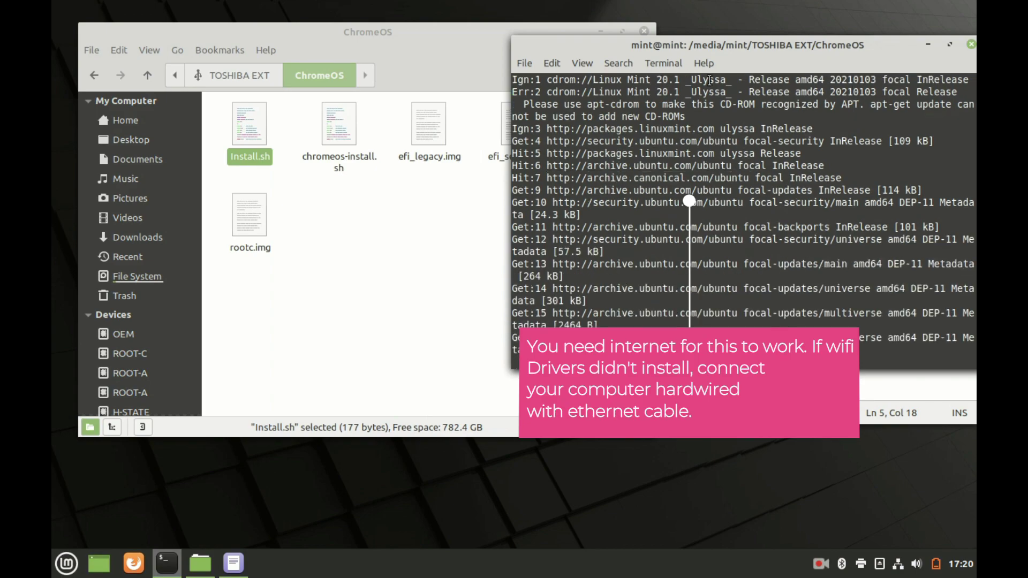
pyautogui.moveTo(695, 49); pyautogui.dragTo(636, 35)
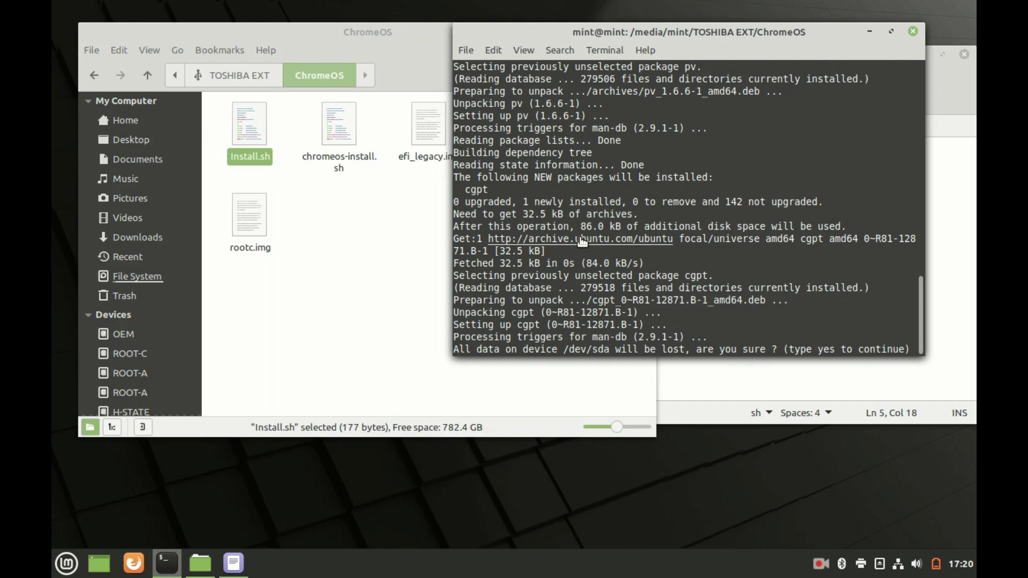
# - Answer yes to erase /dev/sda and wait until all 12 partitions are written
pyautogui.write('yes')
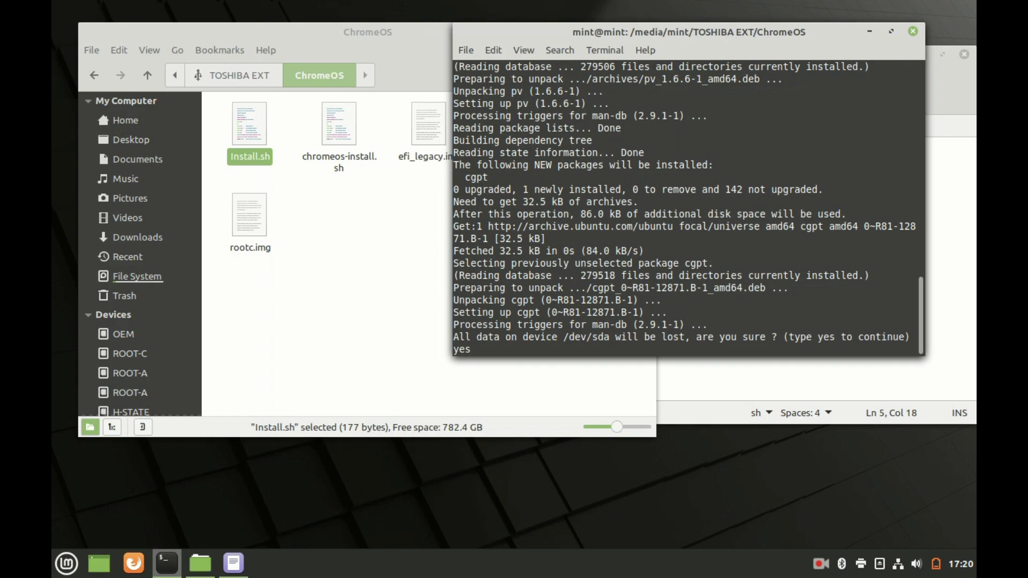
pyautogui.press('Return')
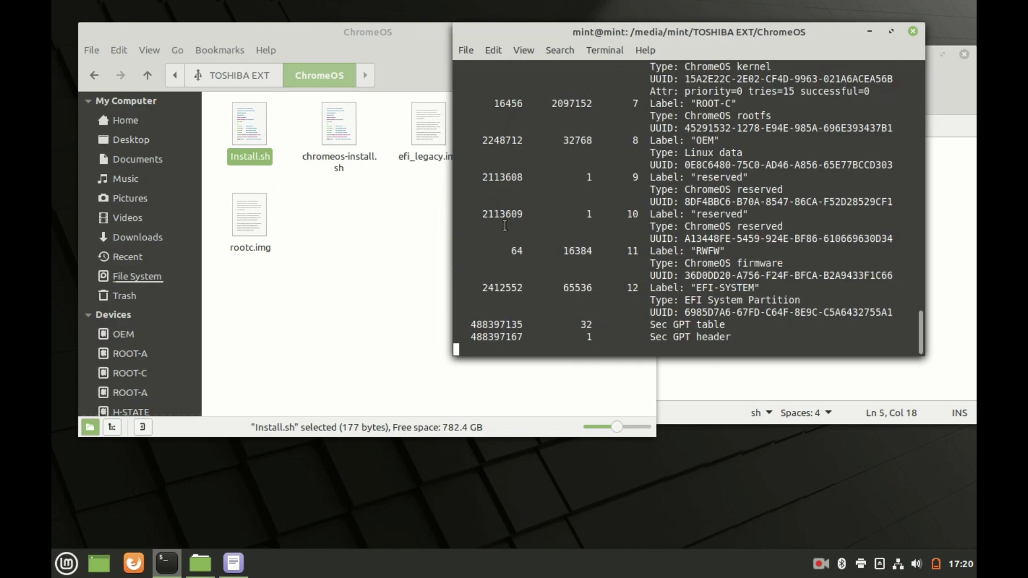
pyautogui.click(198, 268)
pyautogui.scroll(-2, 192, 324)
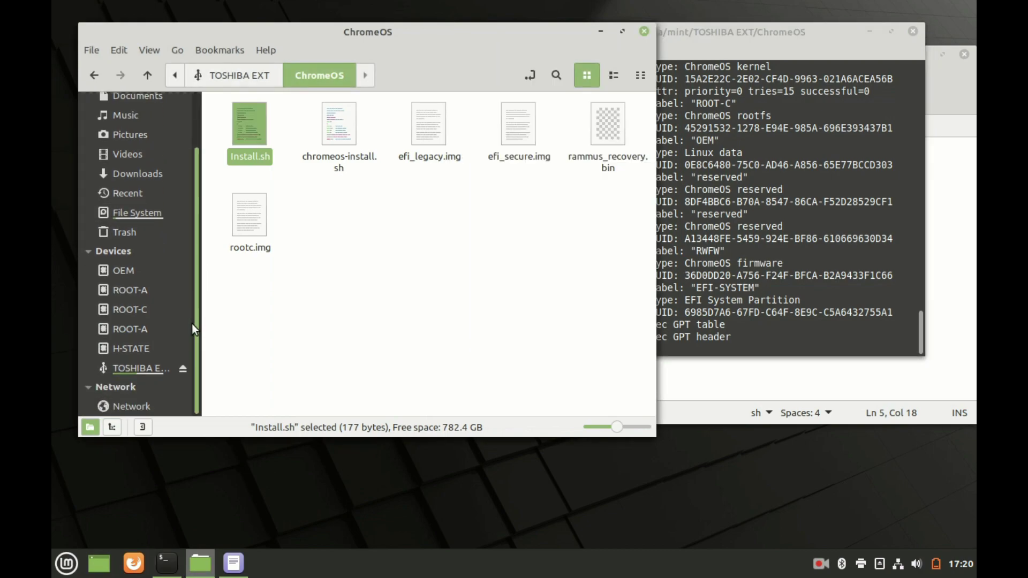
pyautogui.scroll(3, 195, 277)
pyautogui.click(695, 291)
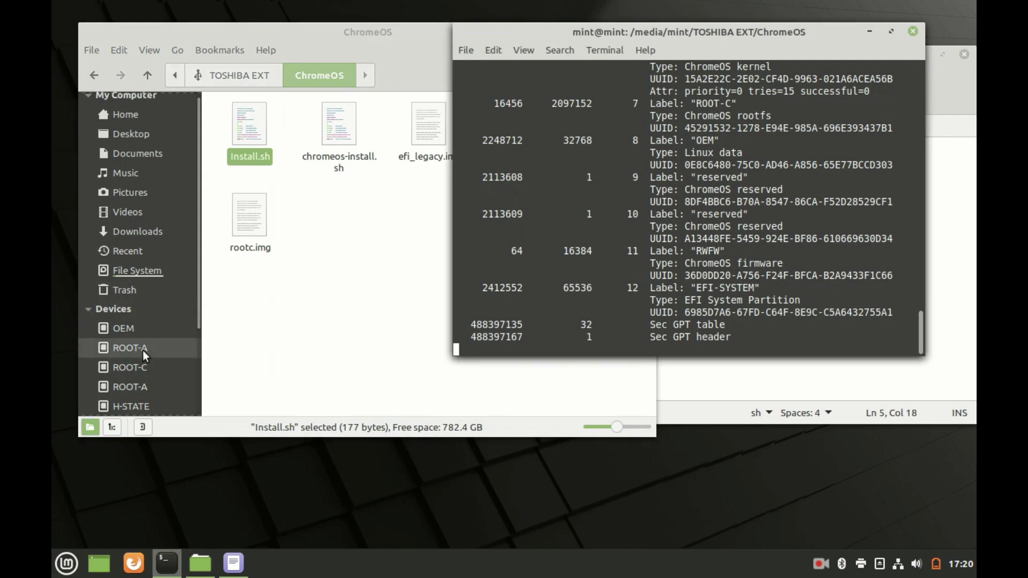
pyautogui.click(196, 304)
pyautogui.scroll(-1, 196, 303)
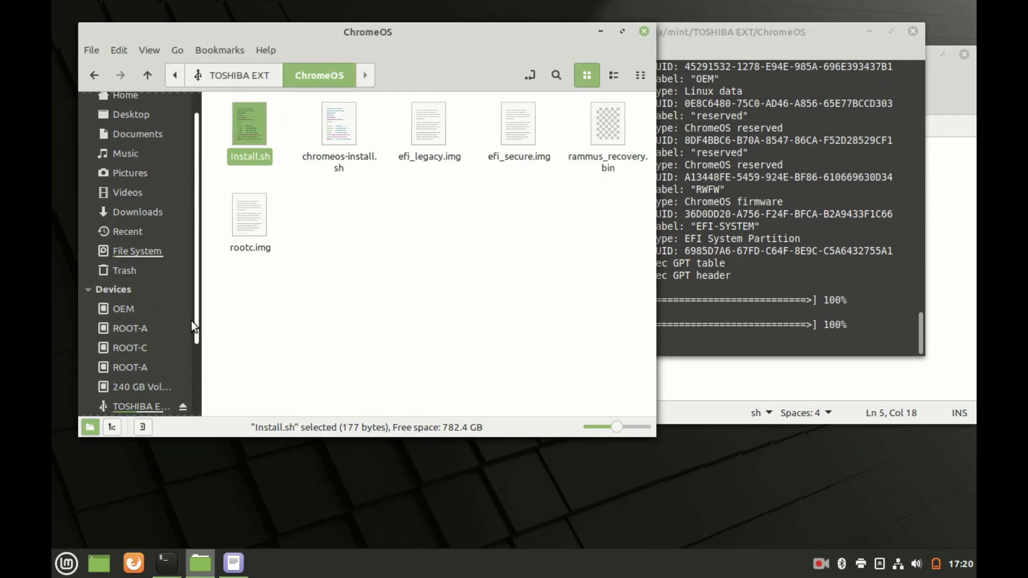
pyautogui.click(726, 305)
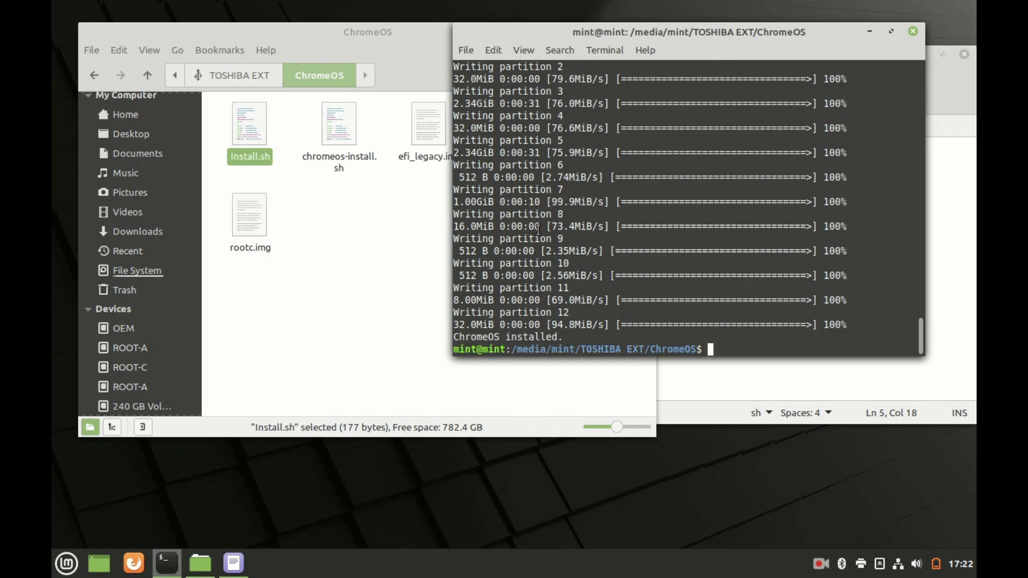
pyautogui.moveTo(558, 342); pyautogui.dragTo(451, 337)
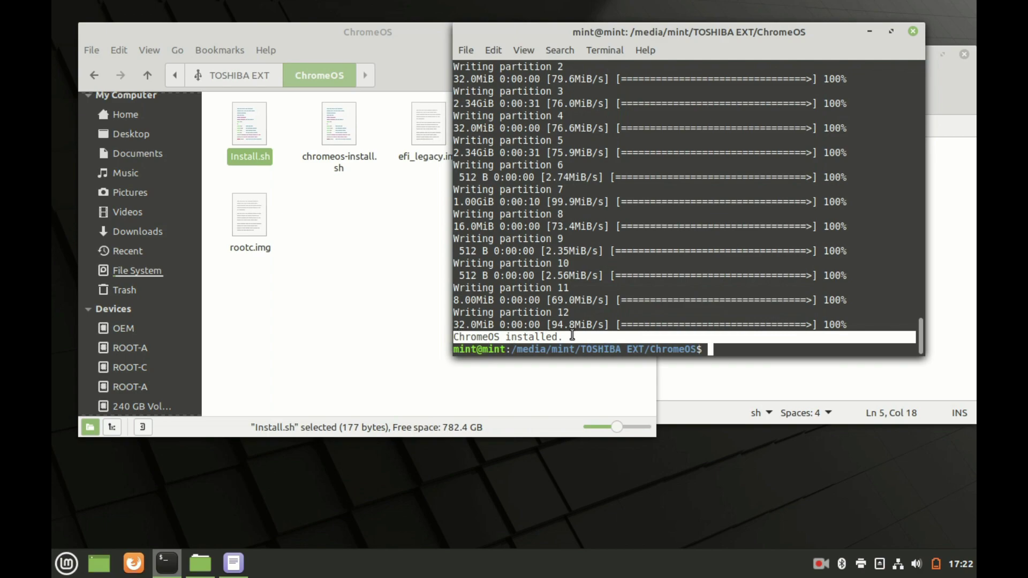
pyautogui.click(572, 335)
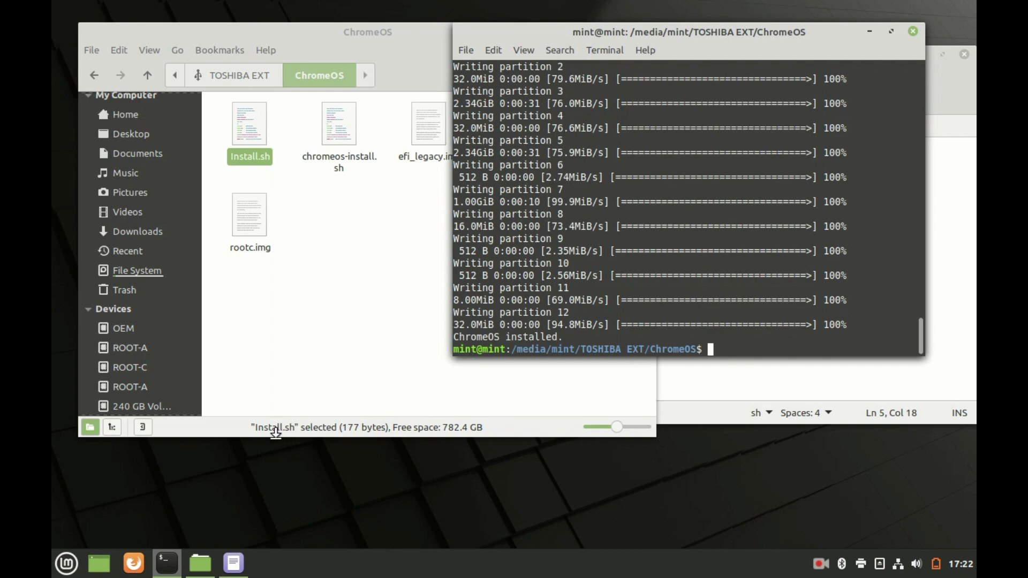
pyautogui.click(66, 562)
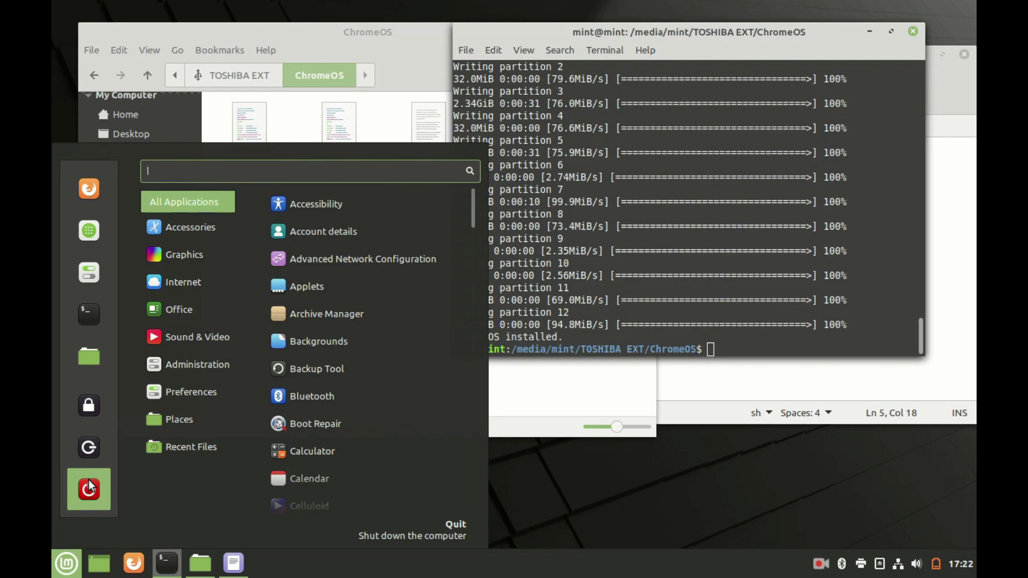
pyautogui.moveTo(187, 446)
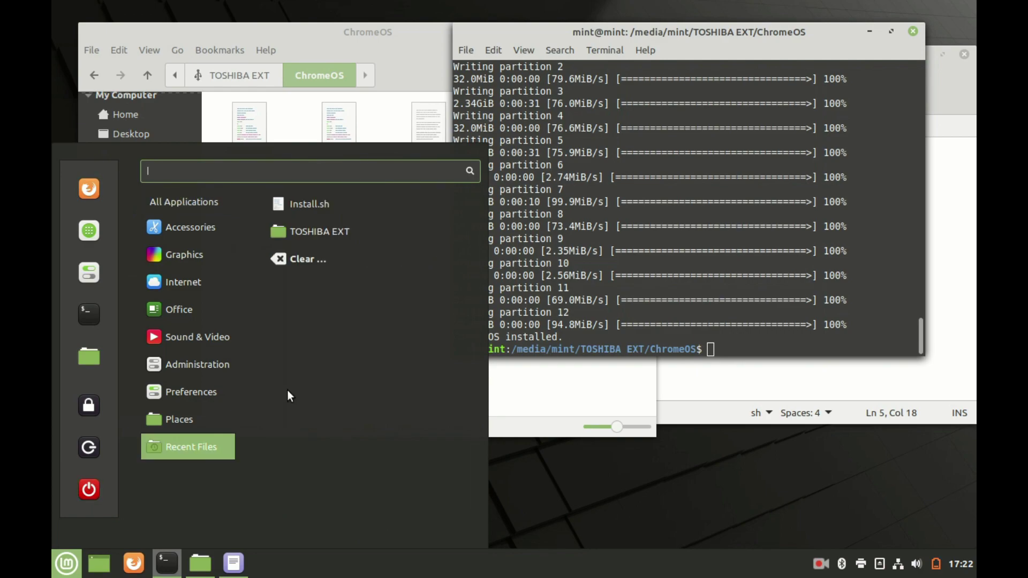
pyautogui.click(490, 268)
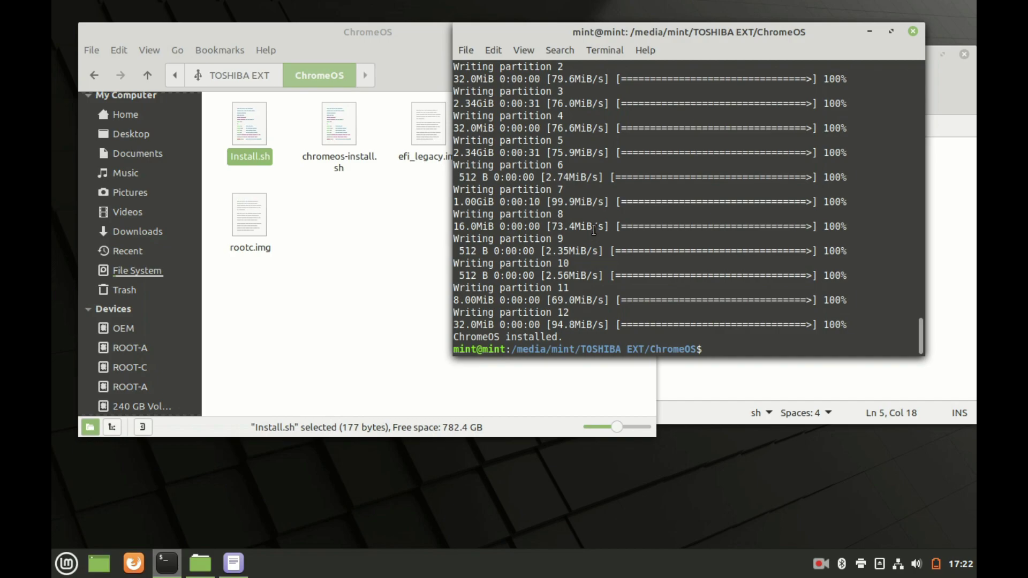